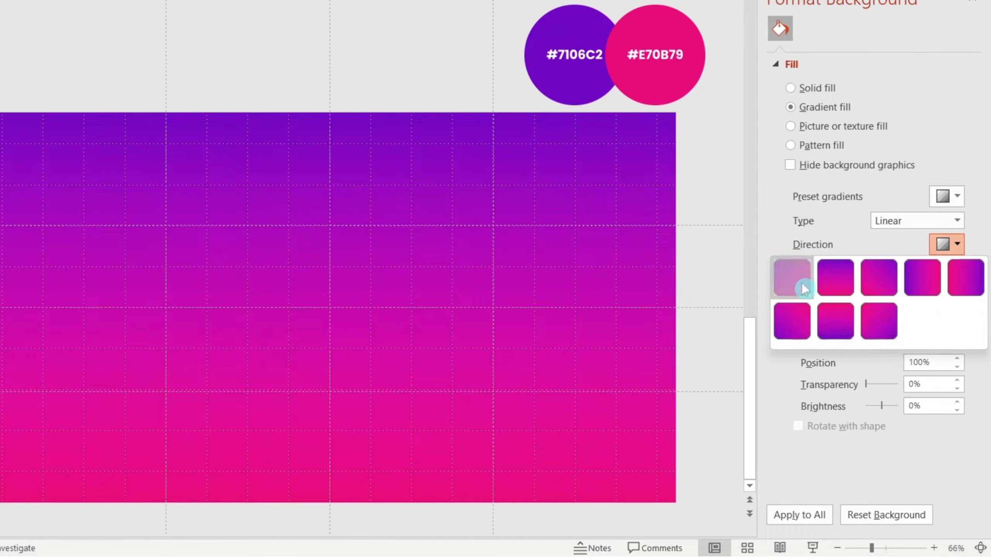
- Set the slide background's linear gradient to a 45° diagonal from upper left to lower right, with a purple stop at 9%
click(792, 277)
click(826, 310)
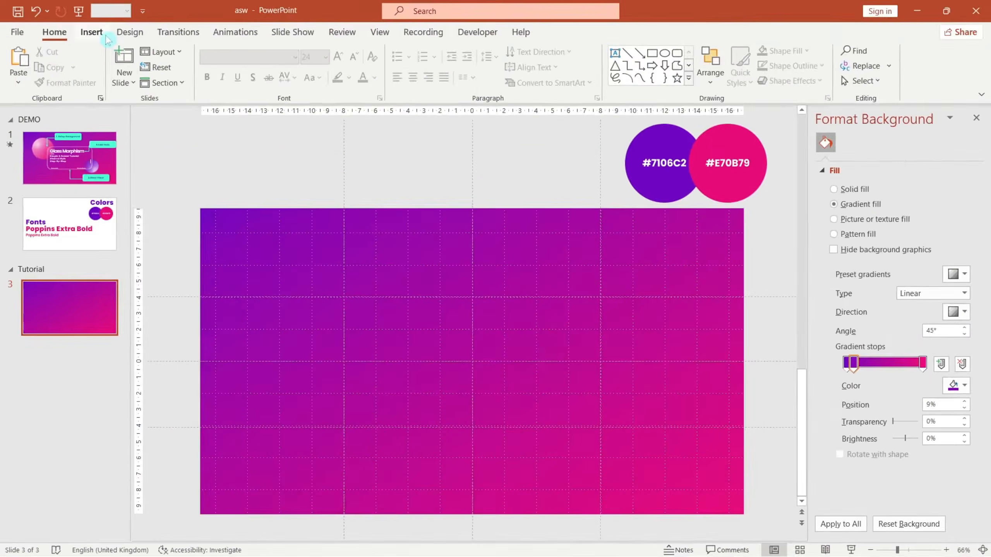
- Draw a circle about 4.06 cm across and centre it on the upper-left intersection of the slide's guides
click(90, 31)
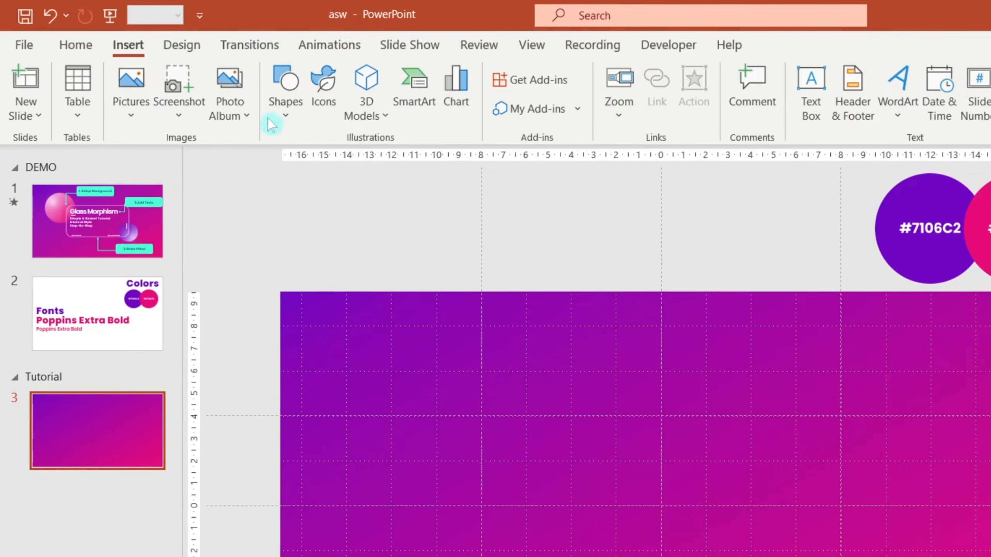
click(286, 117)
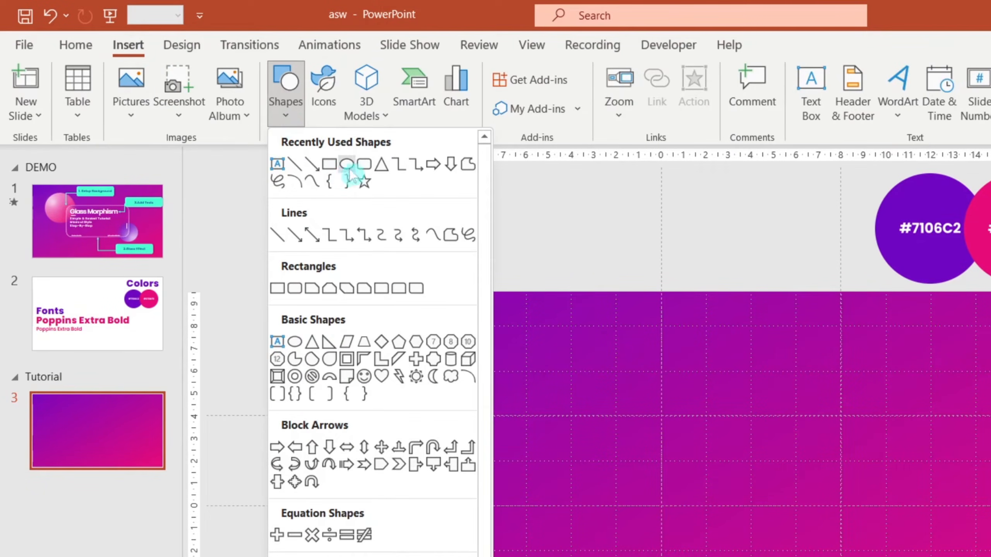
click(347, 165)
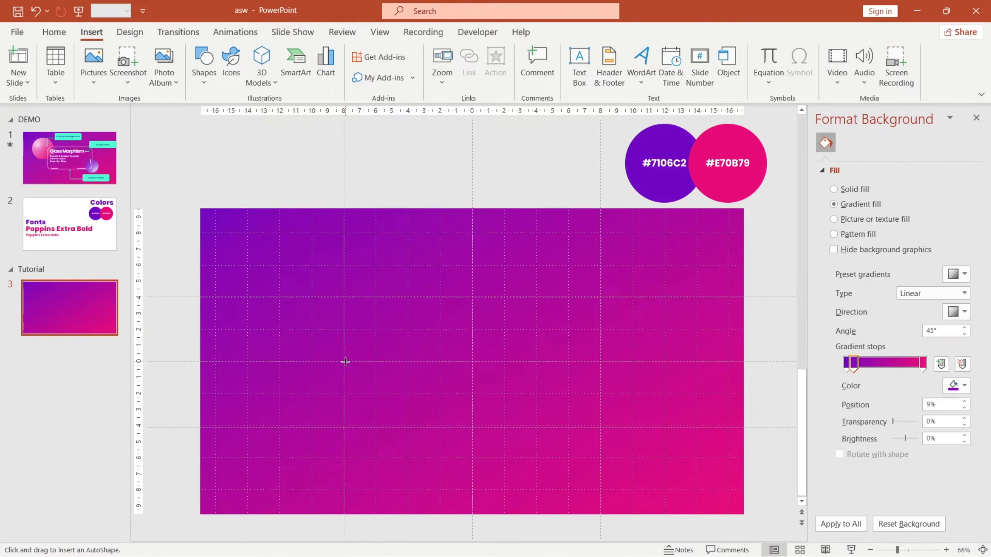
drag(345, 363, 377, 374)
drag(339, 360, 338, 296)
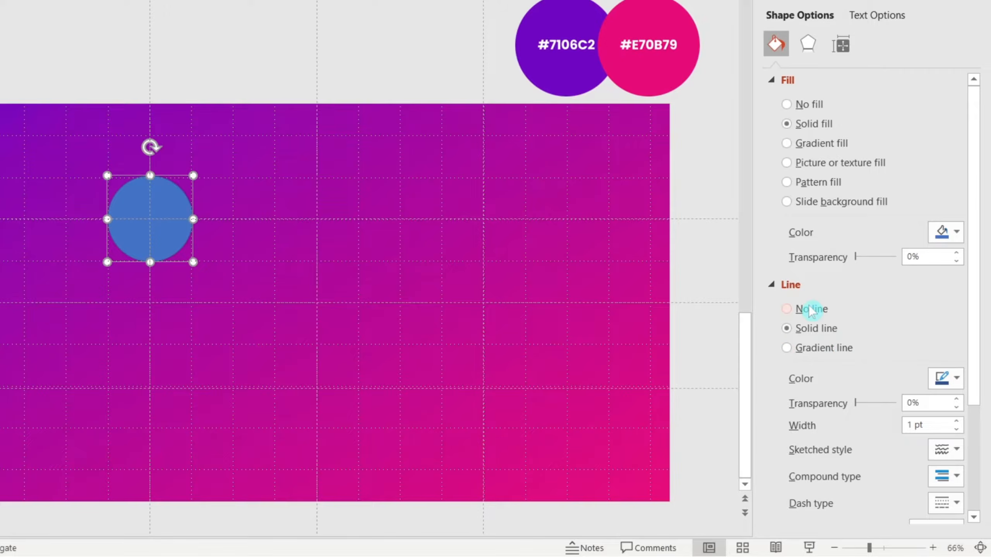
- Remove the circle's outline and give it a two-stop gradient fill with deep purple at 0%
click(811, 309)
click(803, 144)
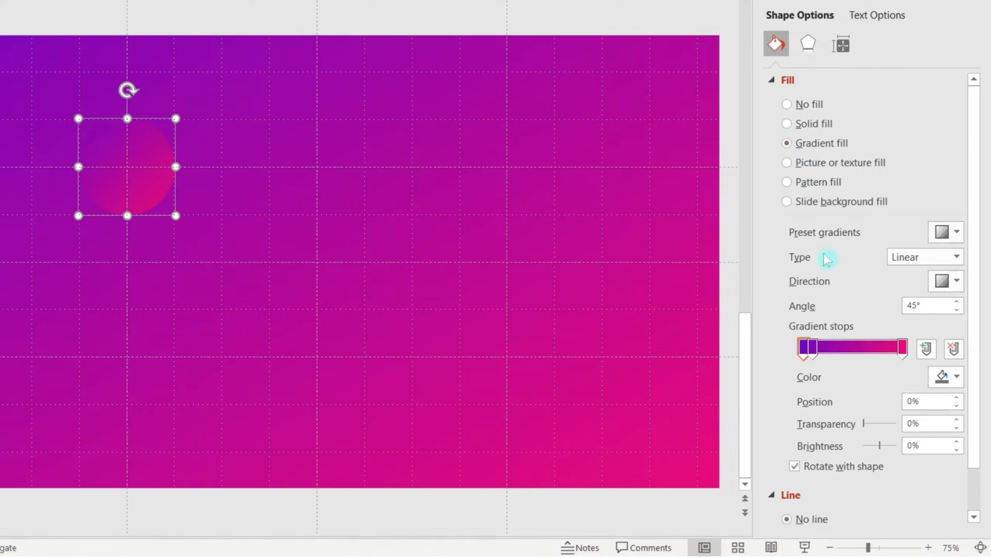
click(949, 357)
drag(812, 350, 796, 350)
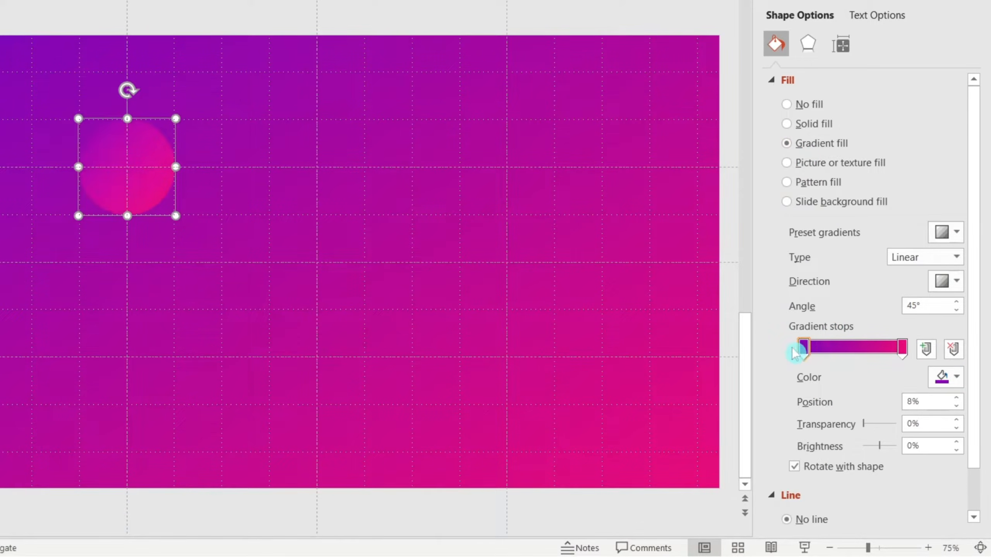
click(952, 376)
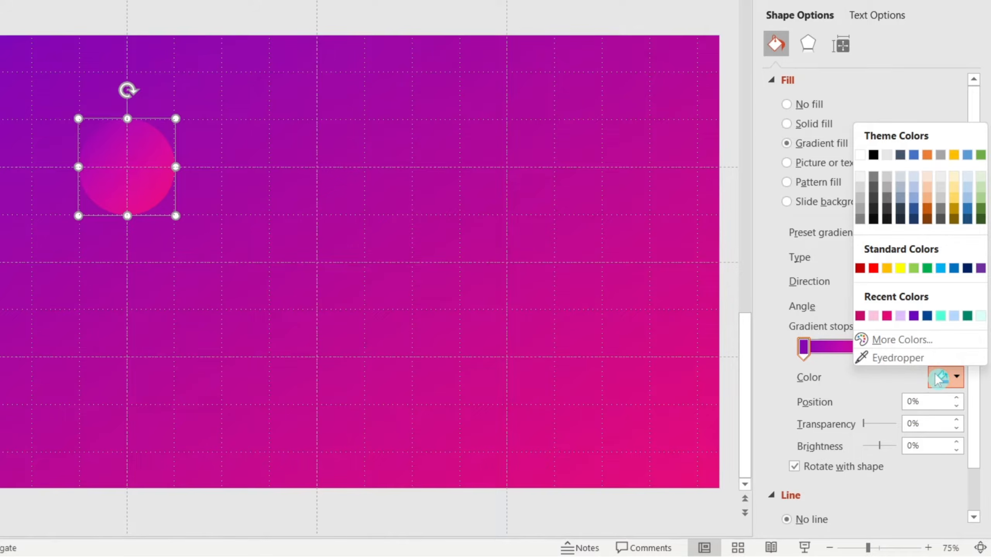
click(913, 315)
- Set the circle's end gradient stop to the light purple custom colour #EDD6FE
click(900, 351)
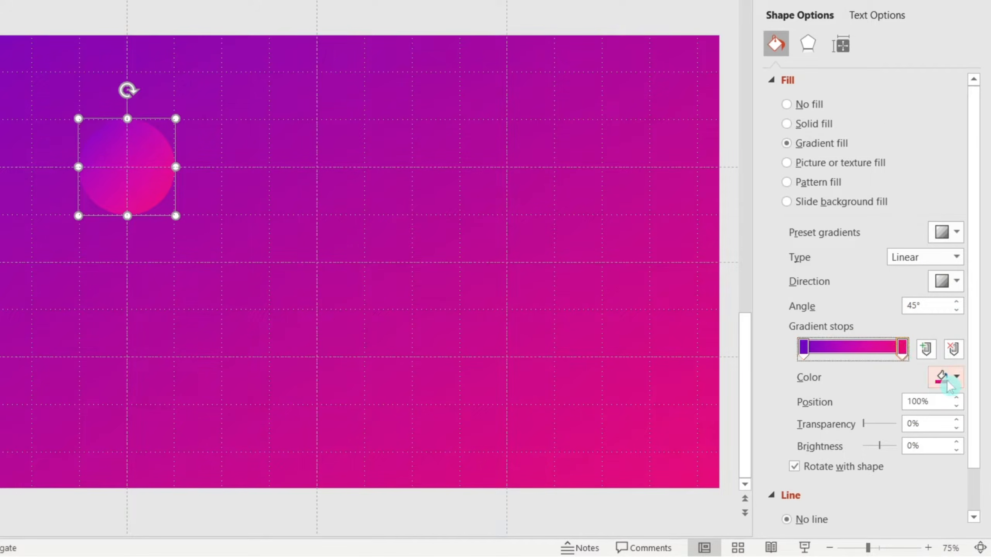
click(951, 376)
click(867, 316)
click(943, 378)
click(898, 345)
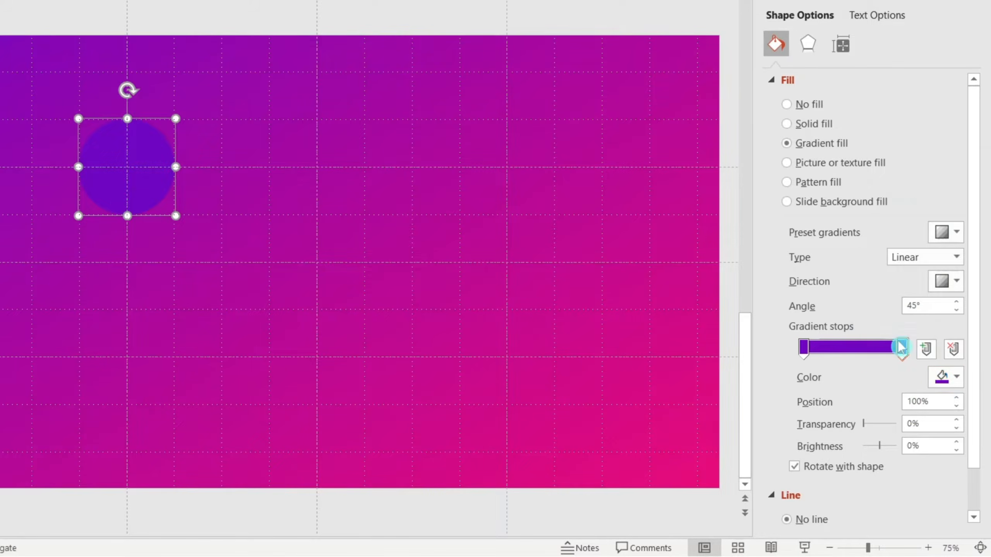
drag(380, 151, 379, 110)
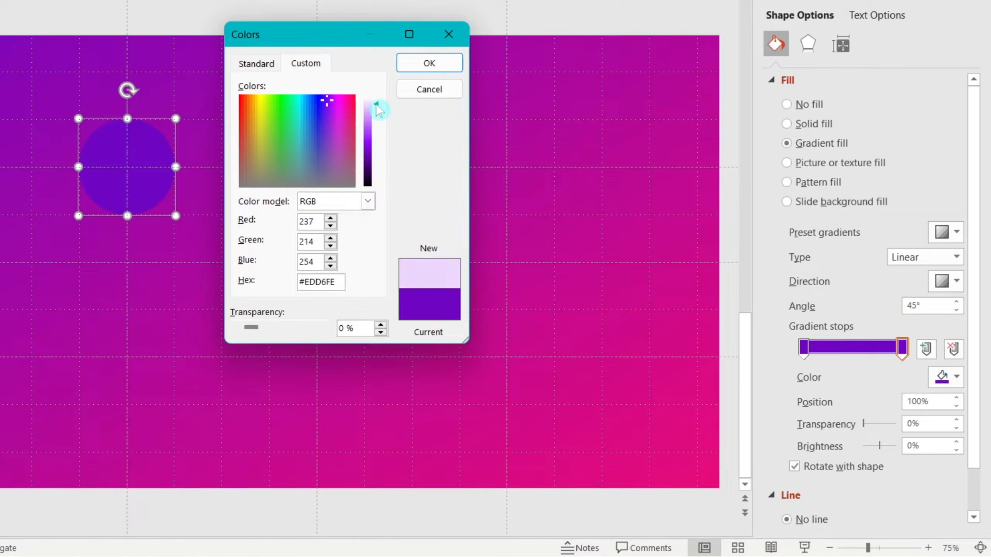
click(429, 66)
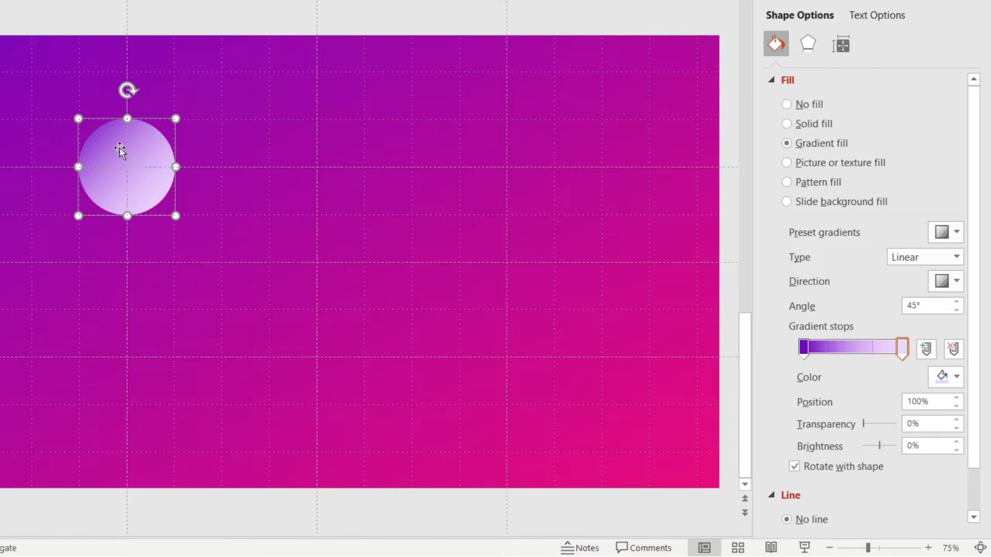
- Rearrange the circle's gradient stops with light purple at 0%, mid purple at 49% and deep purple at 100%
drag(902, 352, 837, 353)
drag(803, 353, 904, 356)
mouse_move(836, 354)
mouse_down()
mouse_move(805, 356)
mouse_move(880, 353)
mouse_move(853, 354)
mouse_up()
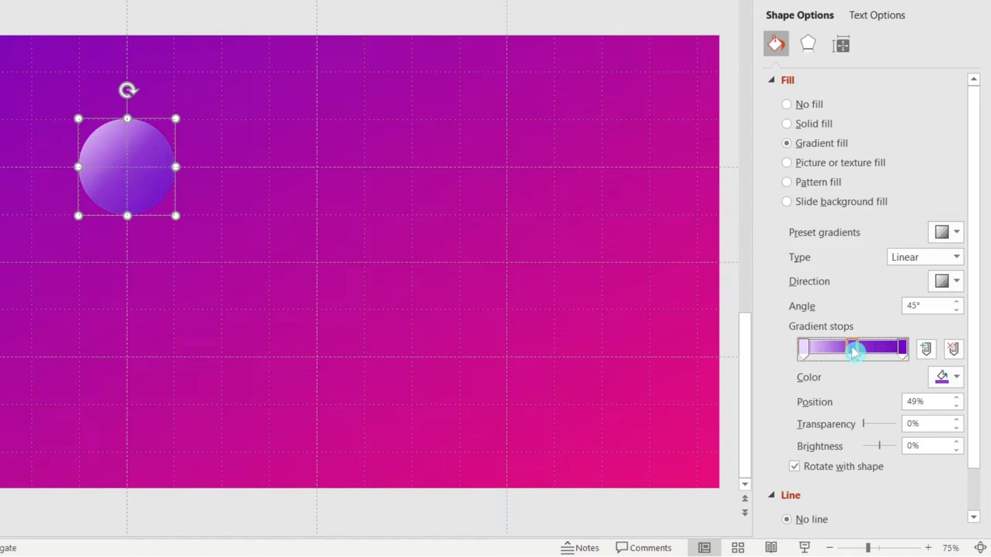
- Make the circle's gradient radial, spreading from the upper-left corner
click(911, 258)
click(921, 291)
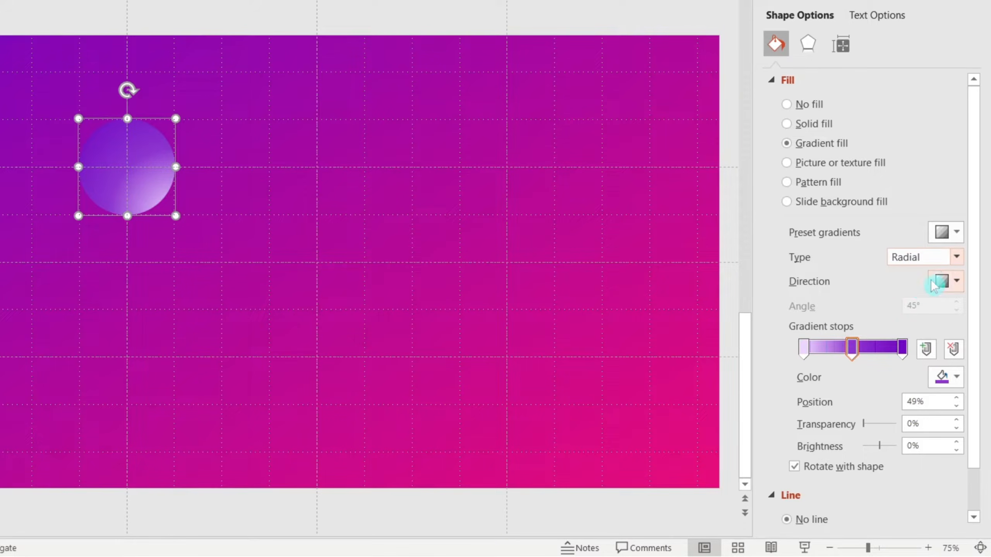
click(944, 278)
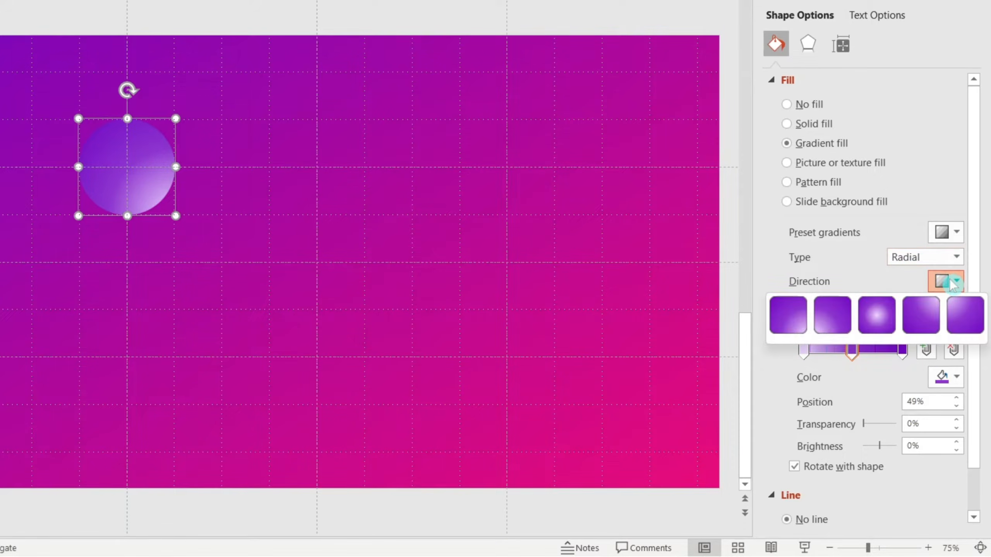
click(962, 312)
- Refine the circle's radial shading by moving the mid purple stop to 65% and the deep purple stop to 95%
drag(852, 354, 868, 354)
scroll(169, 138, up, 5)
click(900, 350)
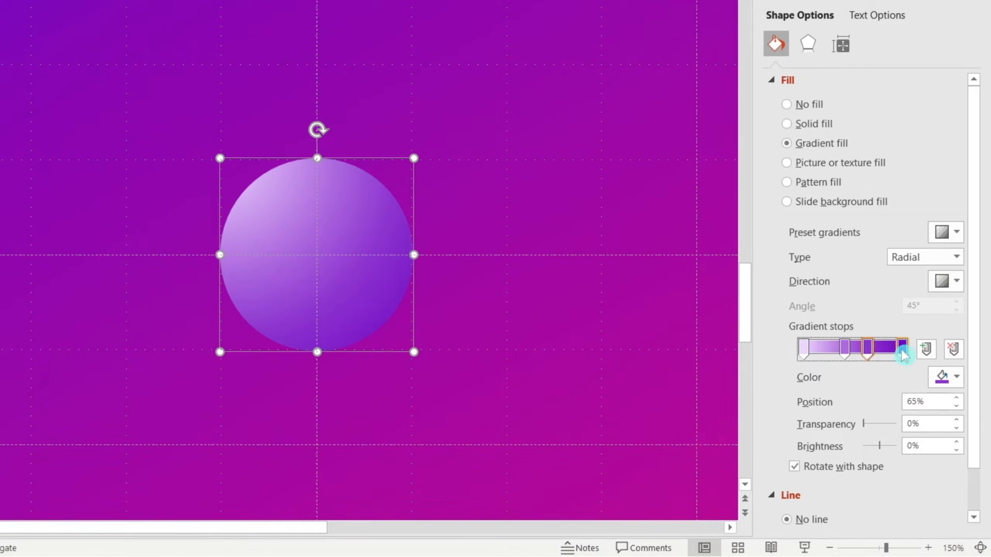
- Duplicate the circle, align the copy exactly over the original and give it a solid white fill
click(318, 235)
key(ctrl+d)
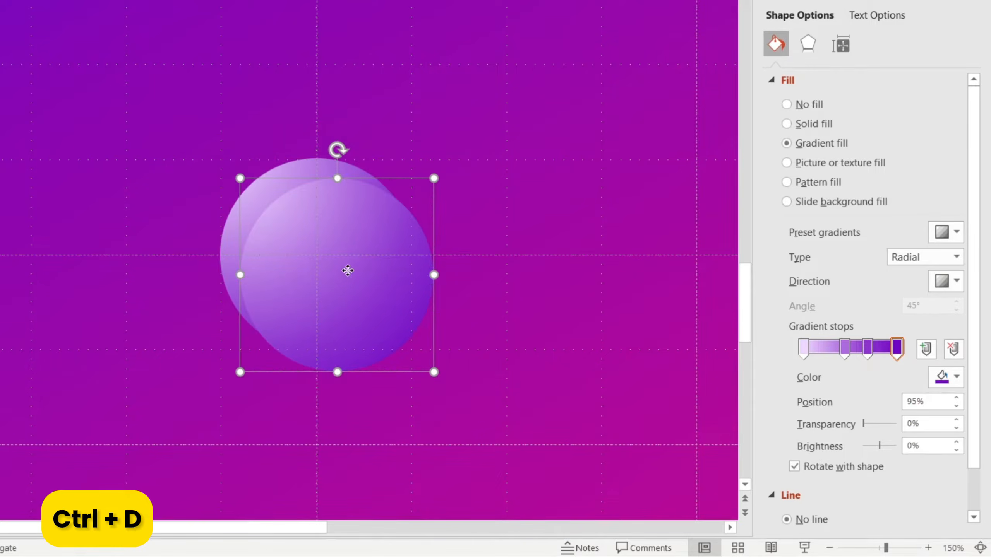
drag(348, 270, 327, 250)
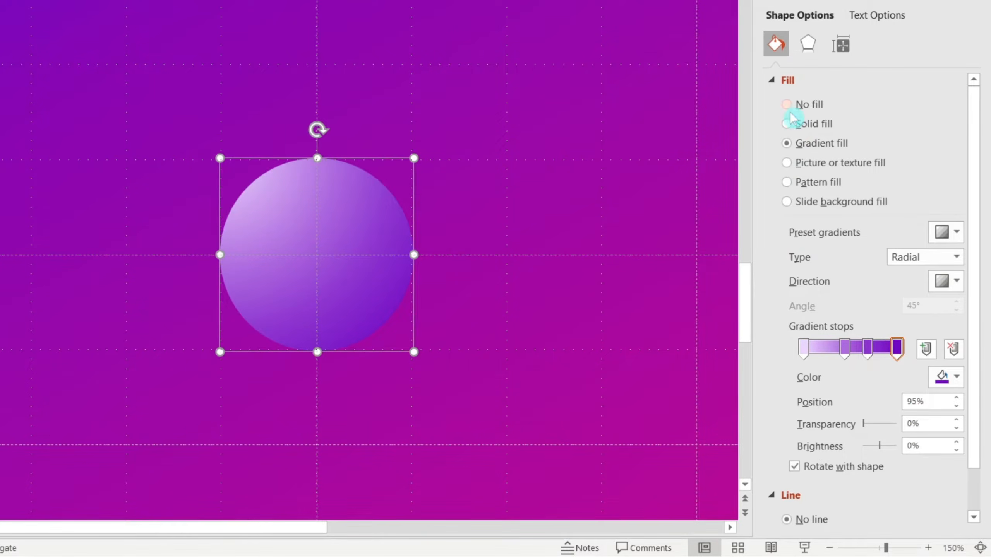
click(794, 126)
click(945, 232)
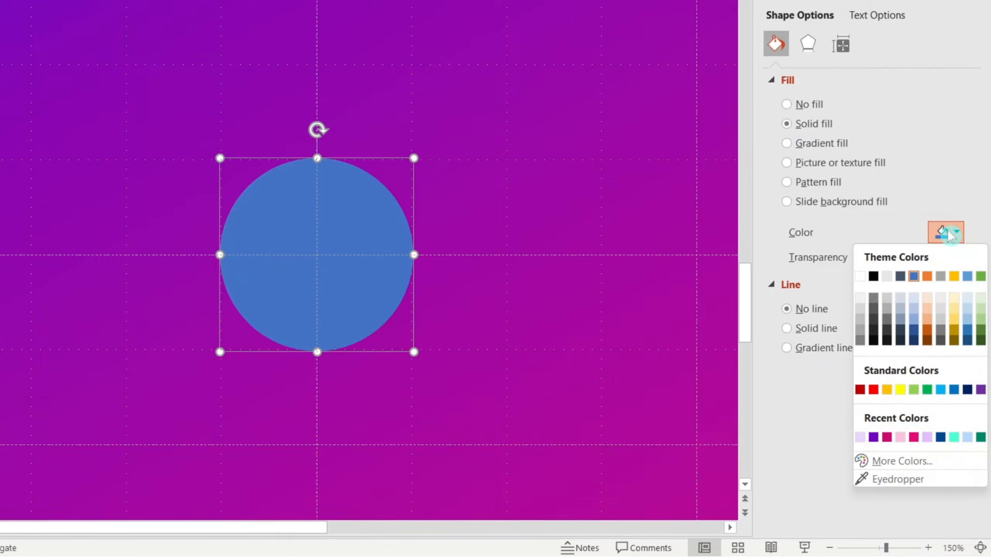
click(860, 277)
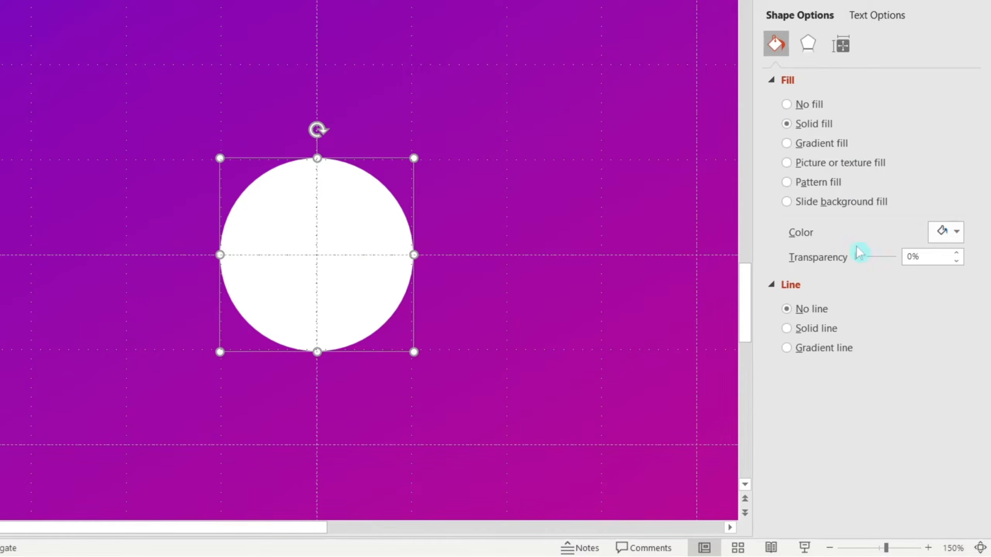
- Apply 50 pt soft edges to the white circle to make it a glow
click(808, 43)
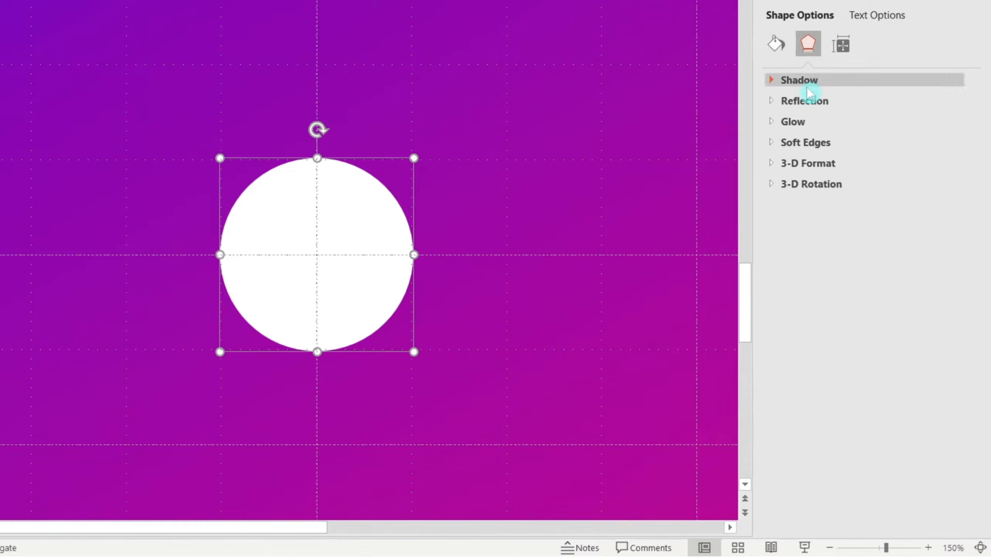
click(794, 142)
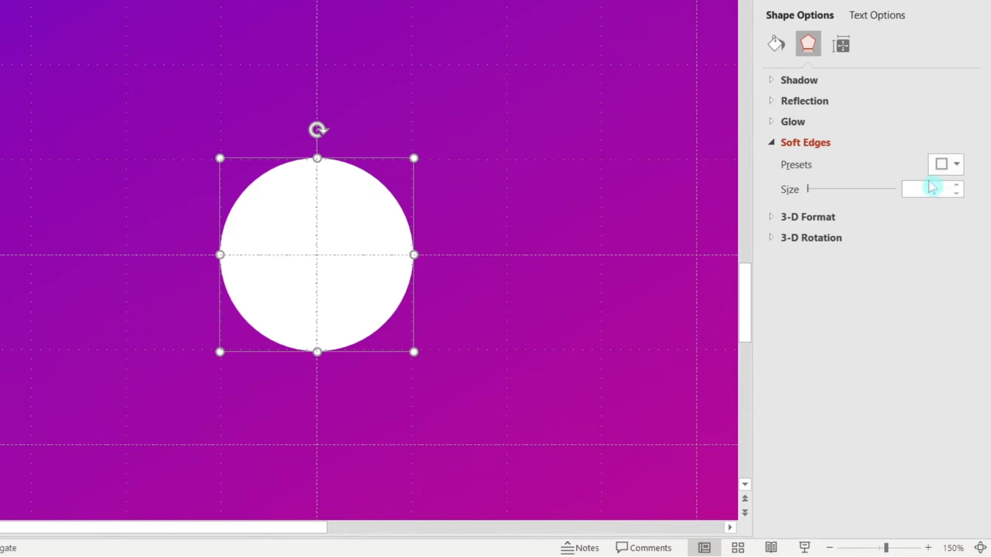
click(957, 165)
click(969, 326)
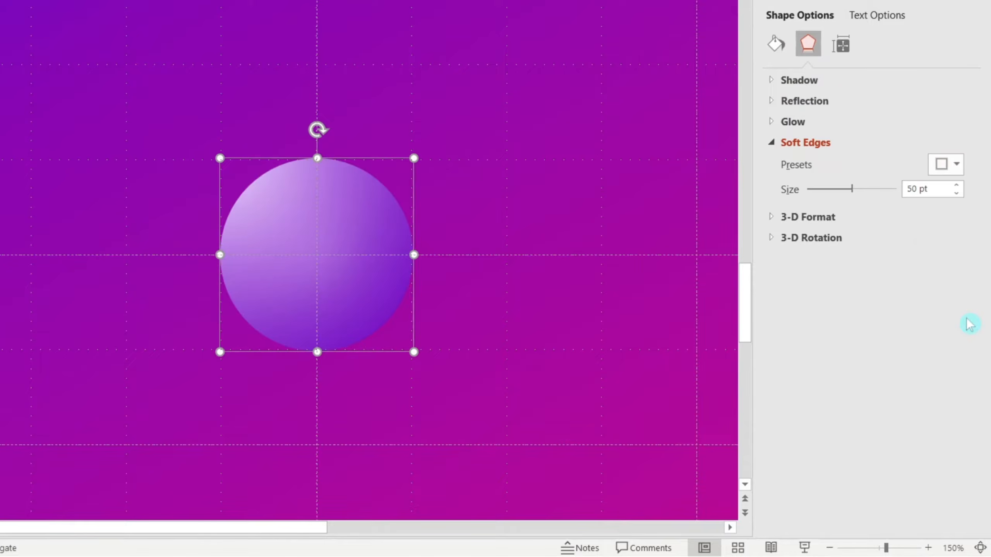
key(Escape)
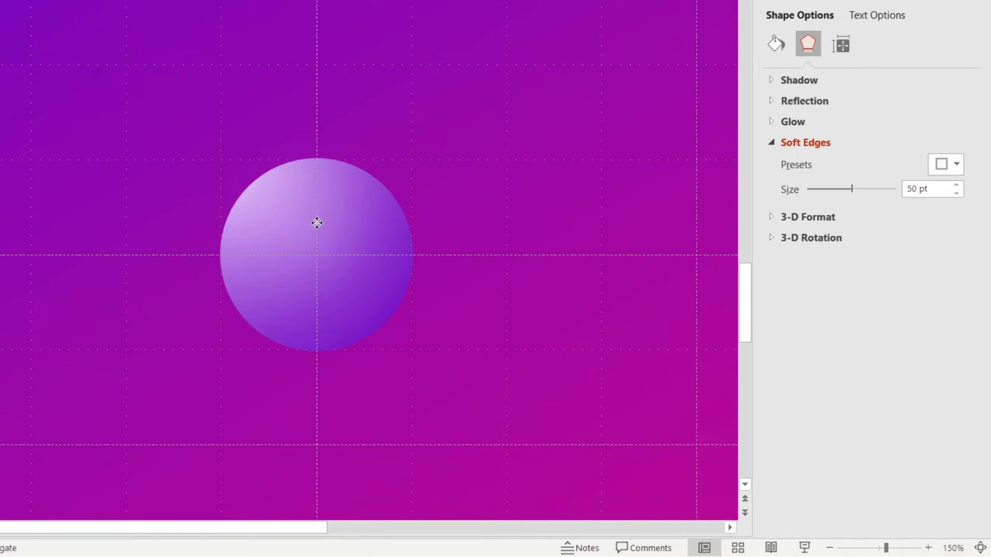
- Select the purple circle together with its glow shape offset to the upper left and group them
click(273, 215)
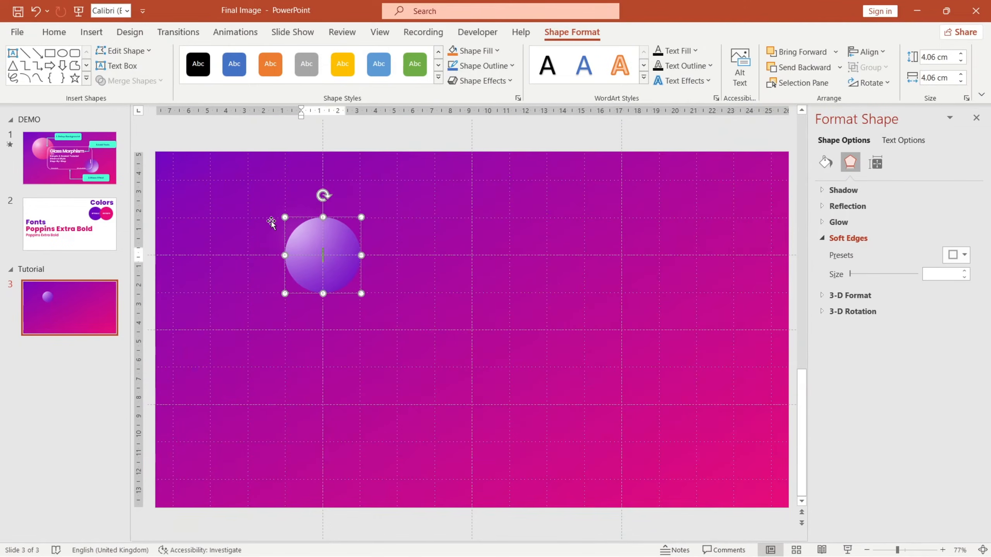
shift+click(273, 234)
scroll(207, 200, up, 7)
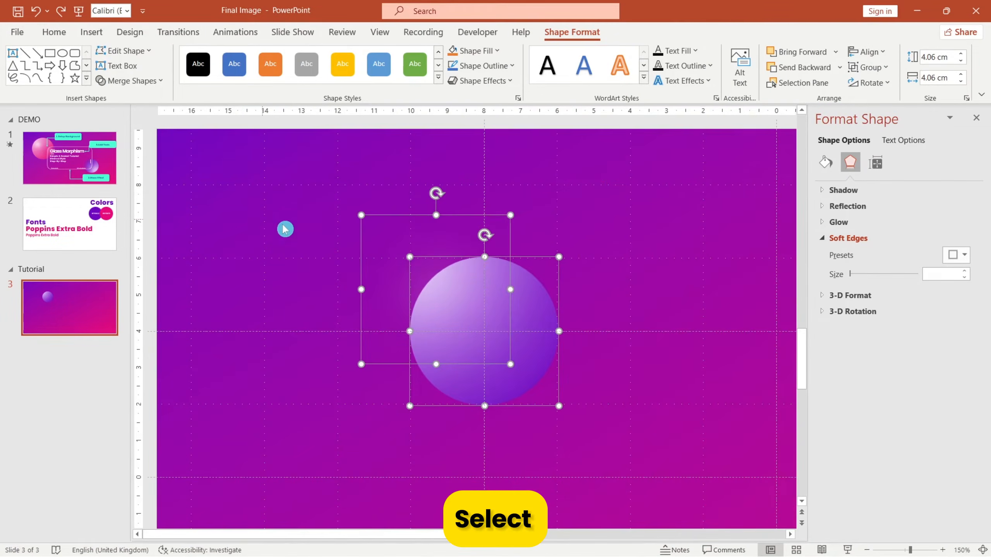
ctrl+scroll(427, 268, down, 5)
key(ctrl+g)
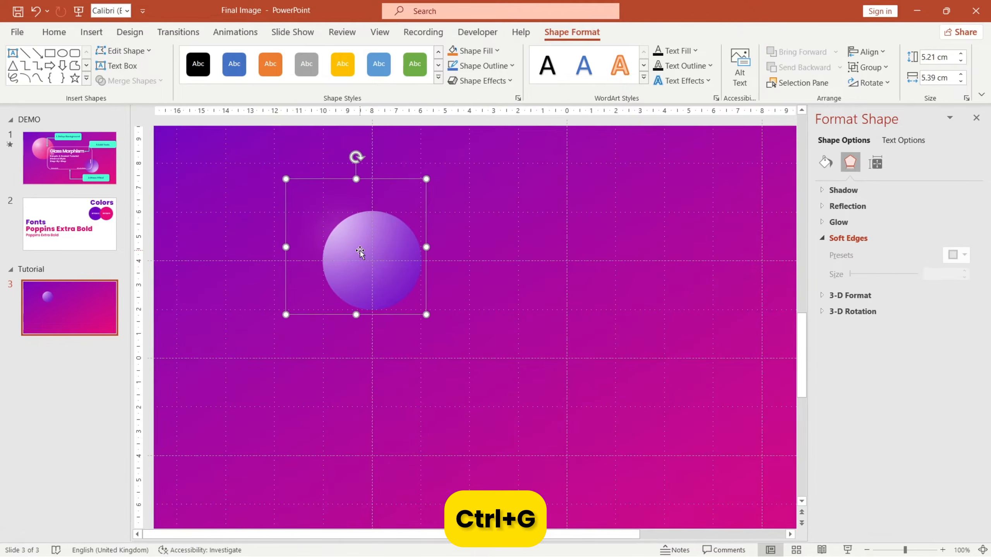
- Duplicate the grouped ball and place the copy at the lower-right intersection of the slide's guides
key(ctrl+d)
ctrl+scroll(409, 266, down, 3)
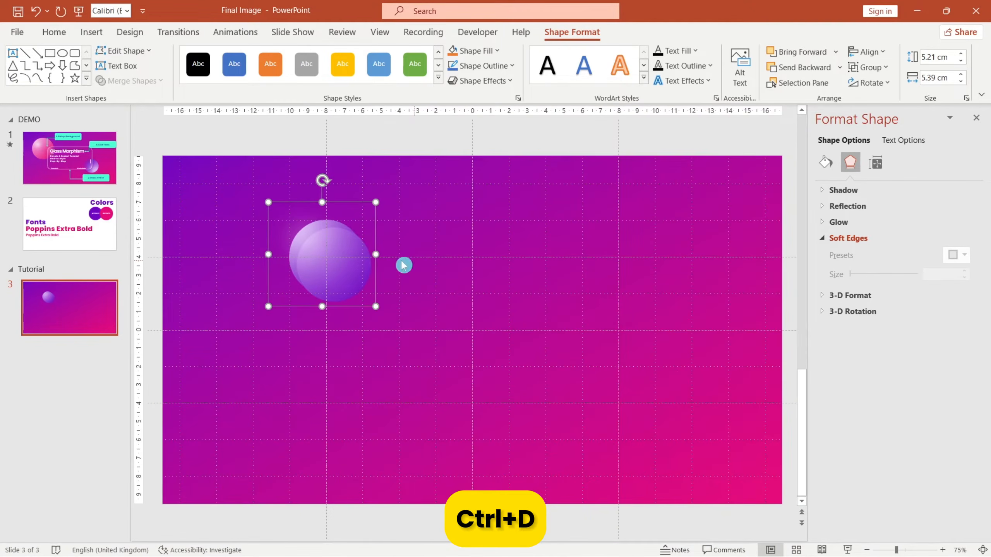
drag(363, 275, 631, 407)
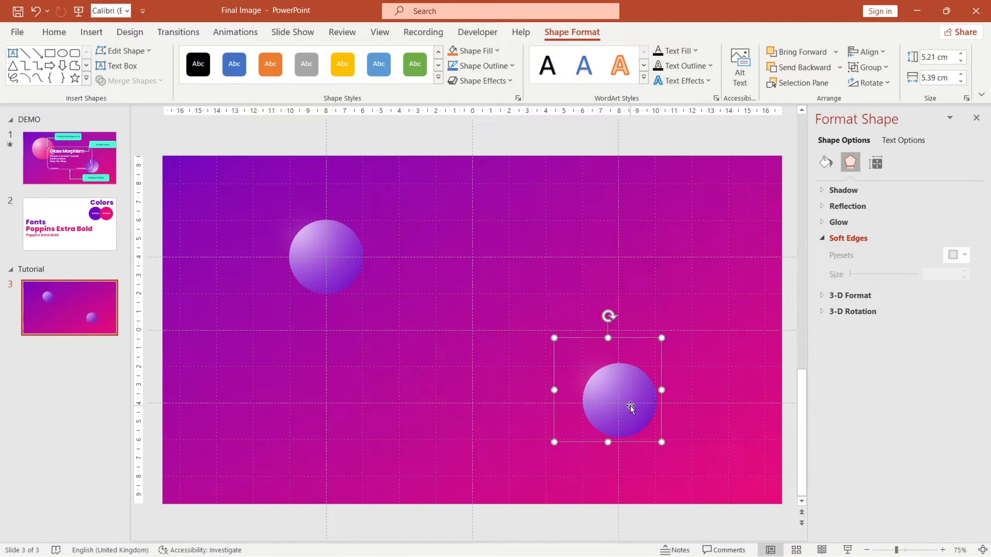
- Ungroup the copied ball and reduce its circle's gradient to a light stop at 0% and a purple stop at 100%
key(ctrl+shift+g)
click(670, 389)
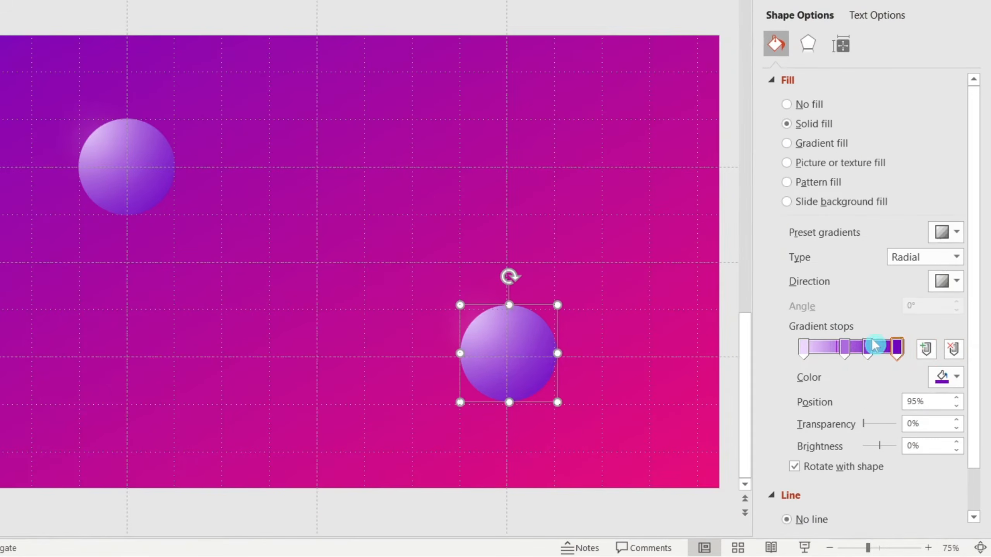
click(952, 350)
drag(868, 347, 909, 348)
- Recolour the lower circle's gradient with dark pink #CC0A6B at the end stop and a light tint of that pink at the start
click(946, 377)
click(886, 317)
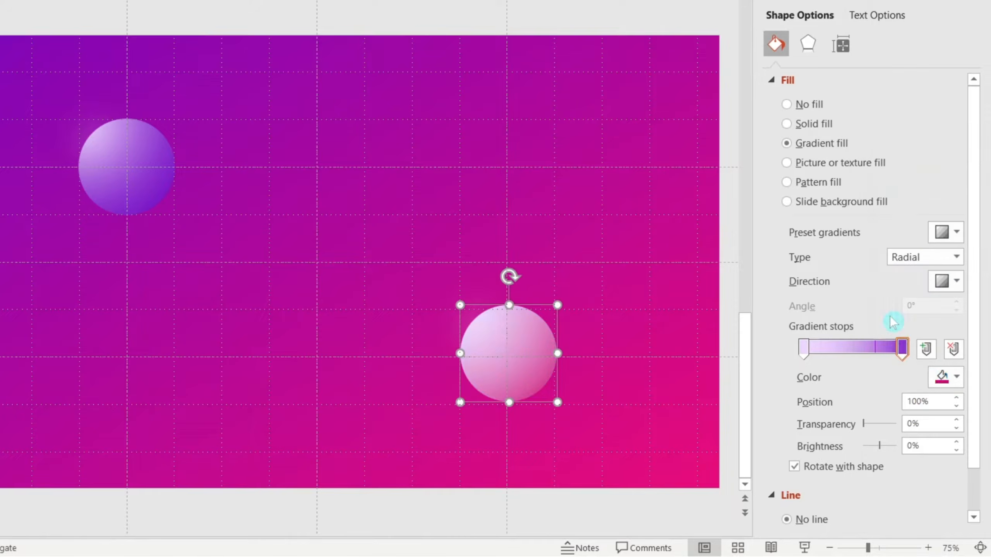
click(803, 348)
click(956, 377)
click(860, 317)
click(954, 377)
click(886, 339)
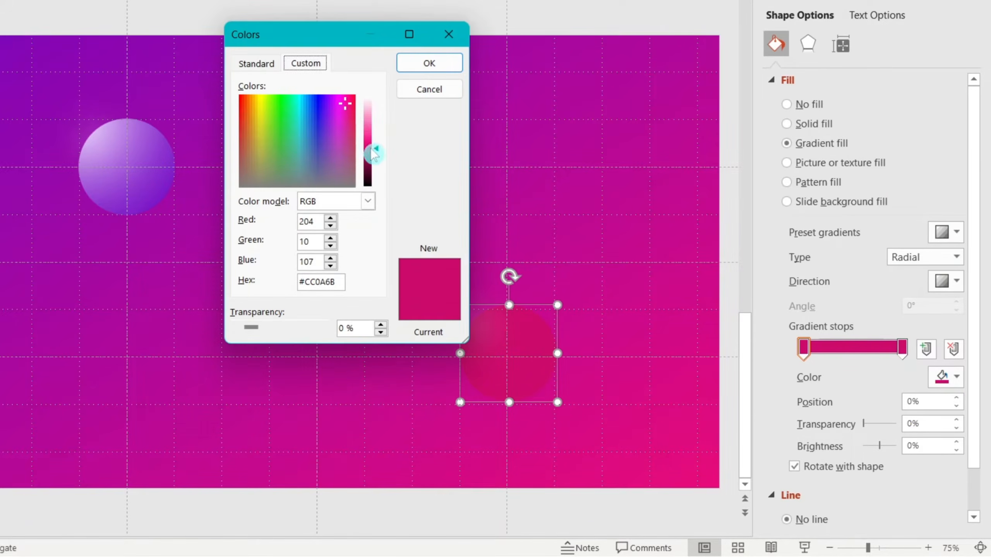
drag(375, 153, 382, 108)
click(430, 63)
- Adjust the pink circle's gradient shading by placing an intermediate stop at 32%
scroll(483, 316, up, 5)
drag(892, 349, 838, 354)
click(954, 350)
- Change the pink circle's radial gradient direction to spread from the lower-right corner
click(432, 225)
click(272, 215)
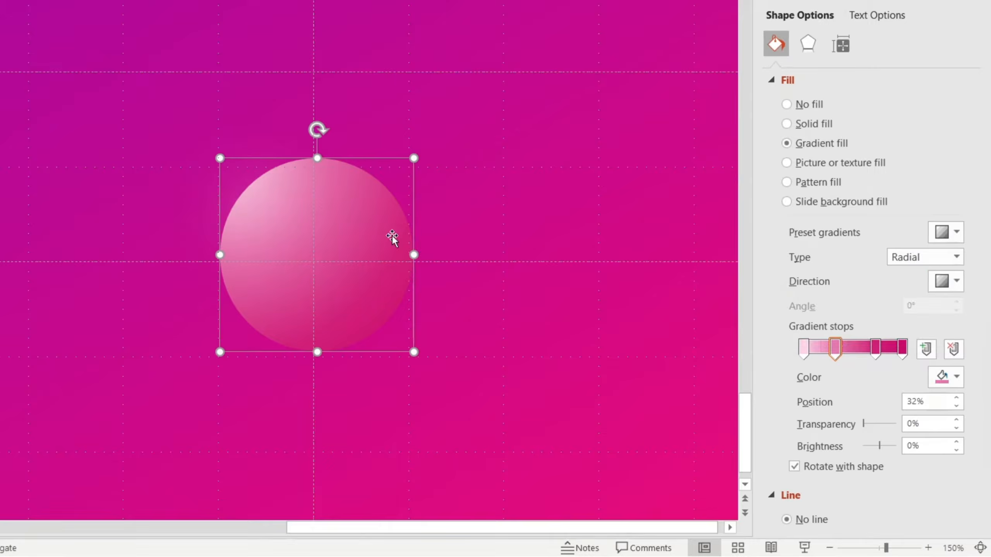
click(946, 281)
click(787, 316)
- Move the white glow shape to the pink circle's lower right and set its soft edges to 43 pt
click(460, 246)
click(420, 330)
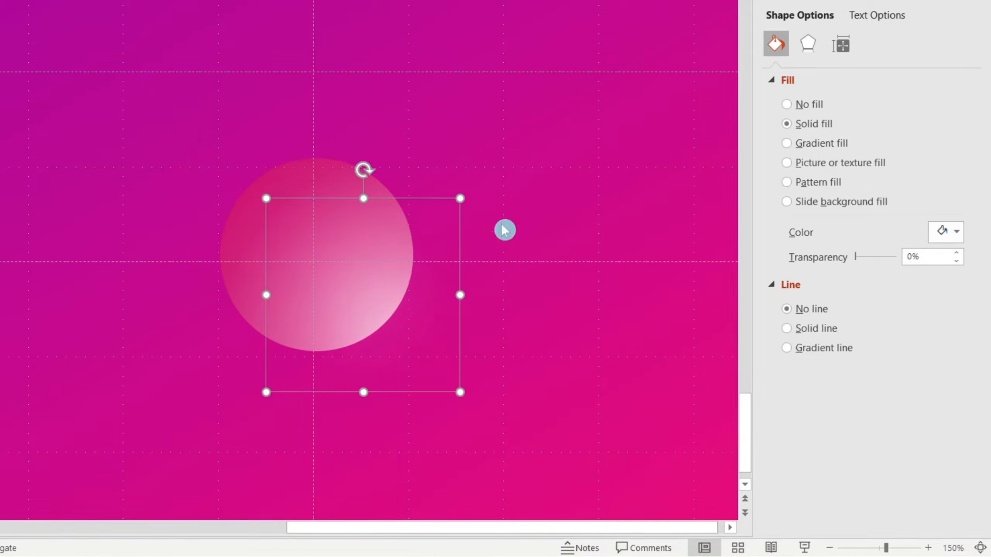
click(808, 43)
drag(853, 190, 846, 190)
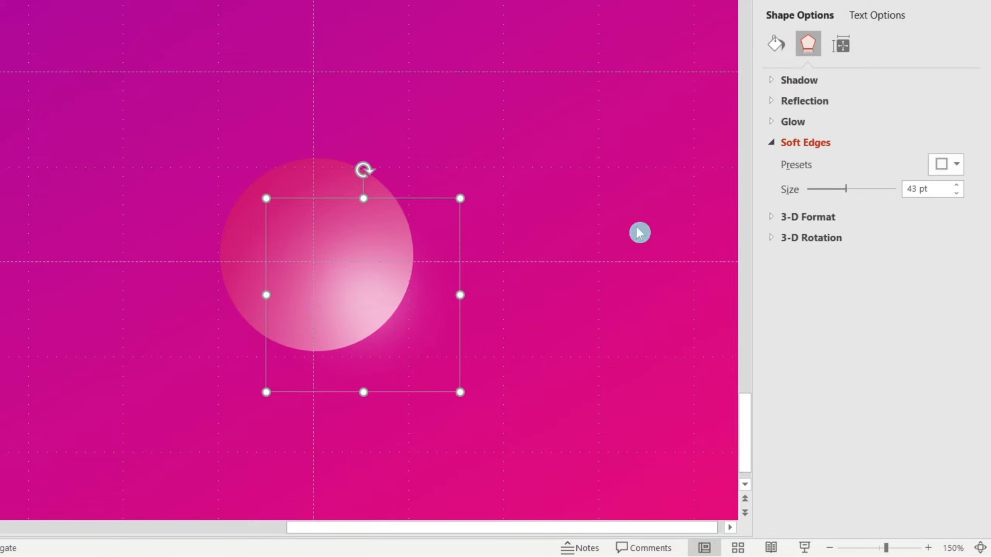
- Select the pink circle together with its white glow and move both slightly right and down
click(639, 233)
click(389, 277)
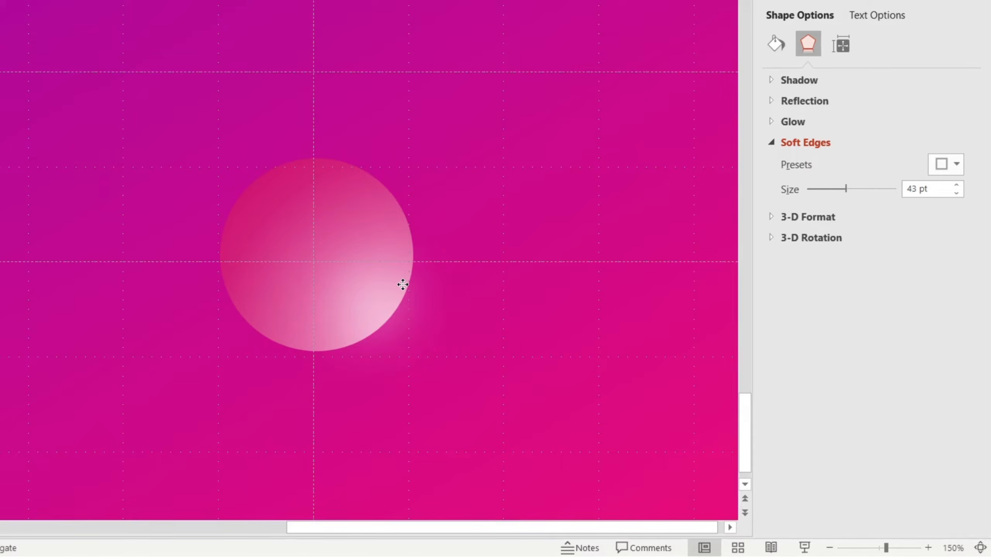
ctrl+scroll(406, 269, down, 6)
click(515, 278)
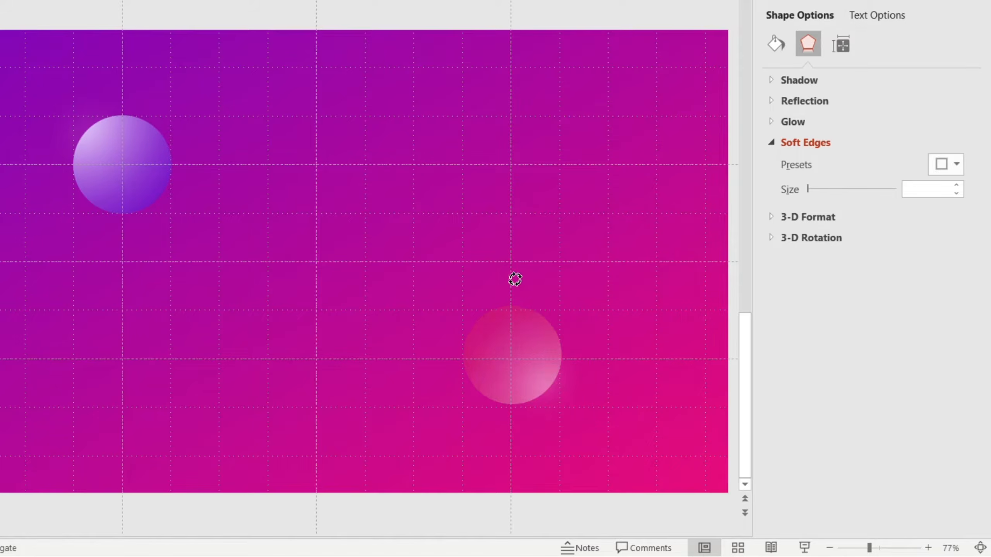
click(543, 352)
click(551, 367)
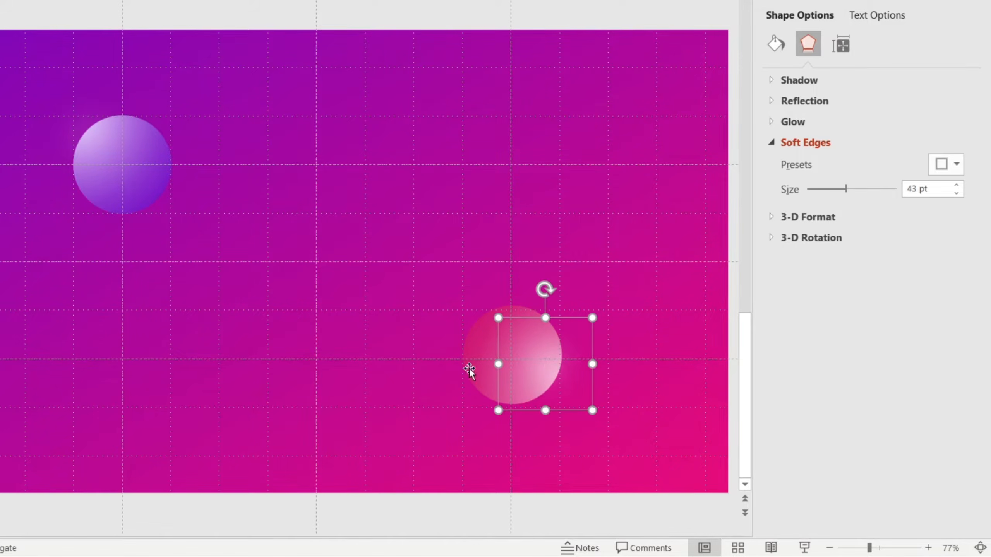
click(614, 329)
click(548, 365)
shift+click(483, 339)
drag(482, 339, 490, 342)
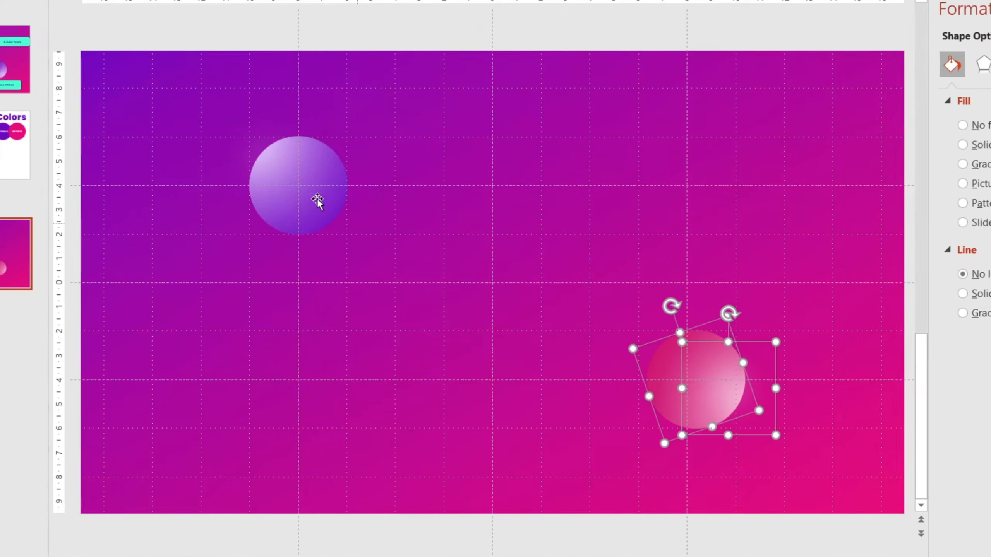
- Group the purple circle with its white glow, enlarge the group to roughly 1.7 times its size, and ungroup it
click(268, 178)
shift+click(269, 156)
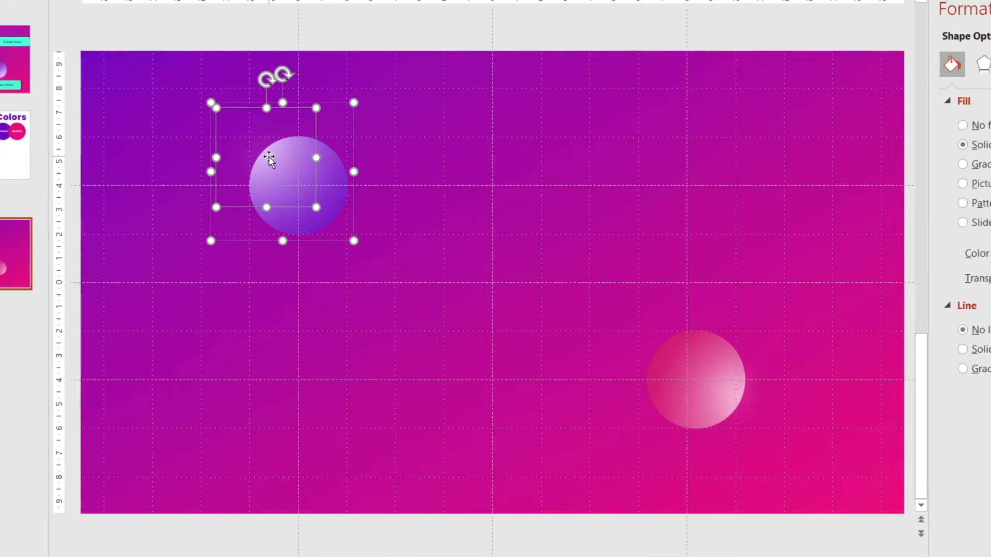
drag(353, 240, 394, 276)
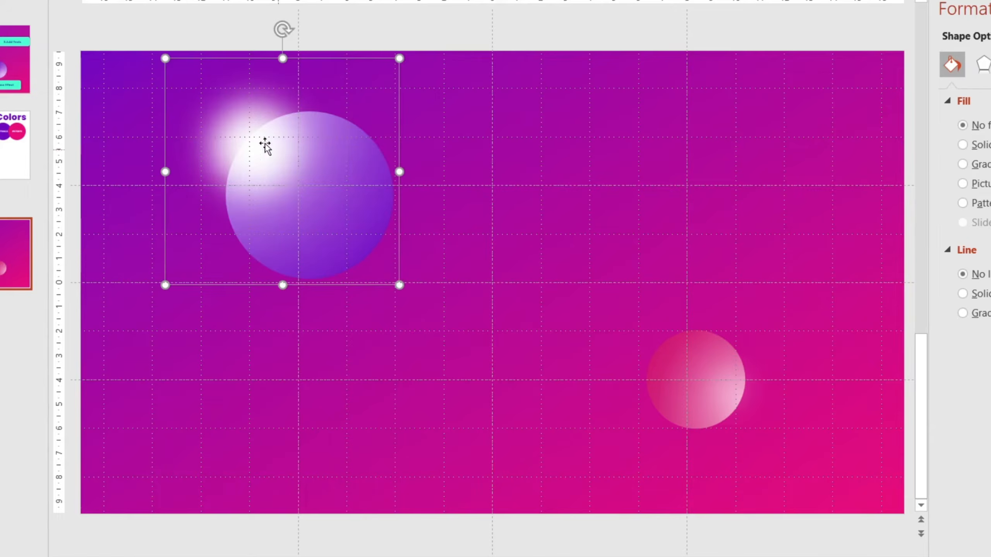
click(265, 145)
key(ctrl+shift+g)
- Increase the soft edges of the enlarged white glow so it blends into the purple circle's upper-left edge
click(444, 153)
click(269, 151)
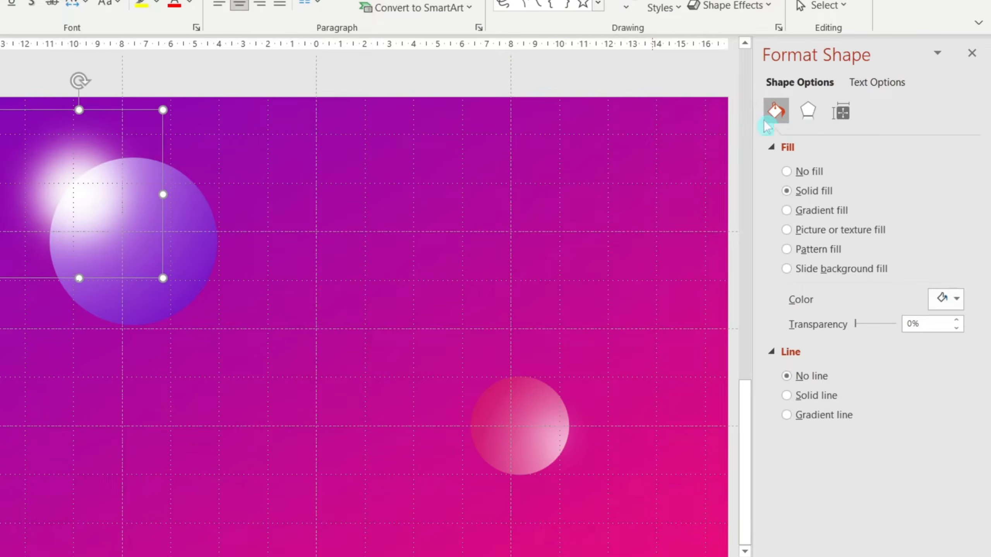
click(808, 113)
drag(836, 258, 874, 259)
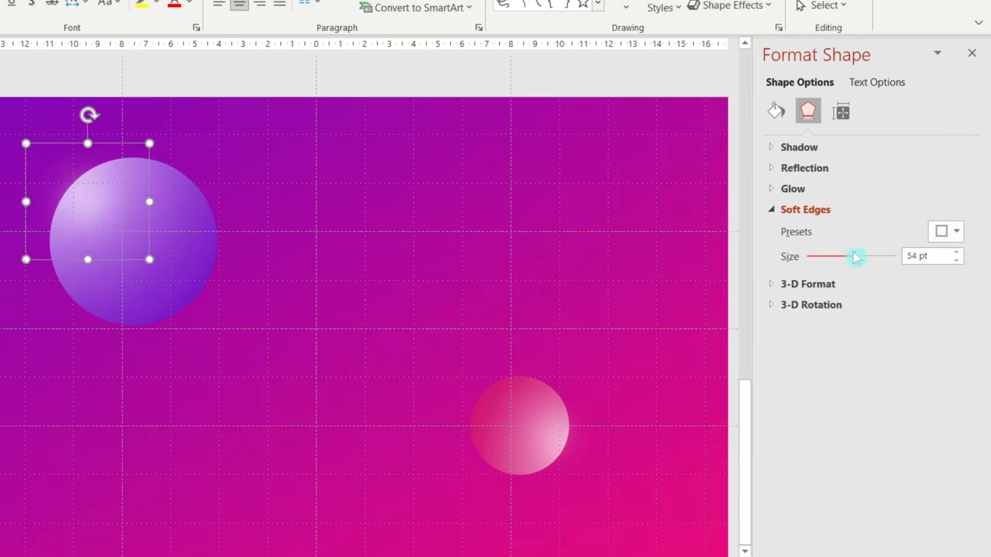
drag(856, 257, 850, 256)
key(Escape)
click(84, 217)
key(Escape)
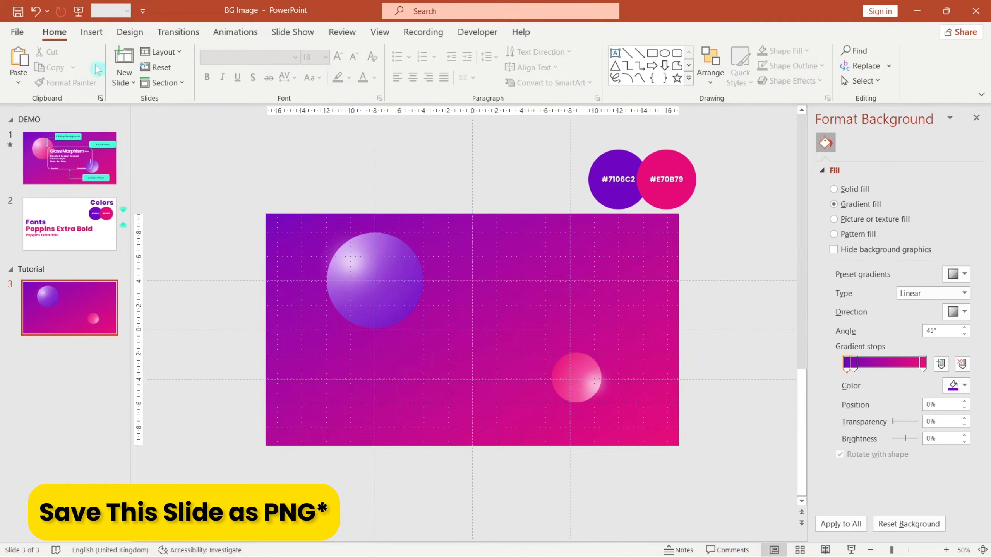
- Save only the current slide as a PNG image named BG Image in the Tutorial folder
click(18, 34)
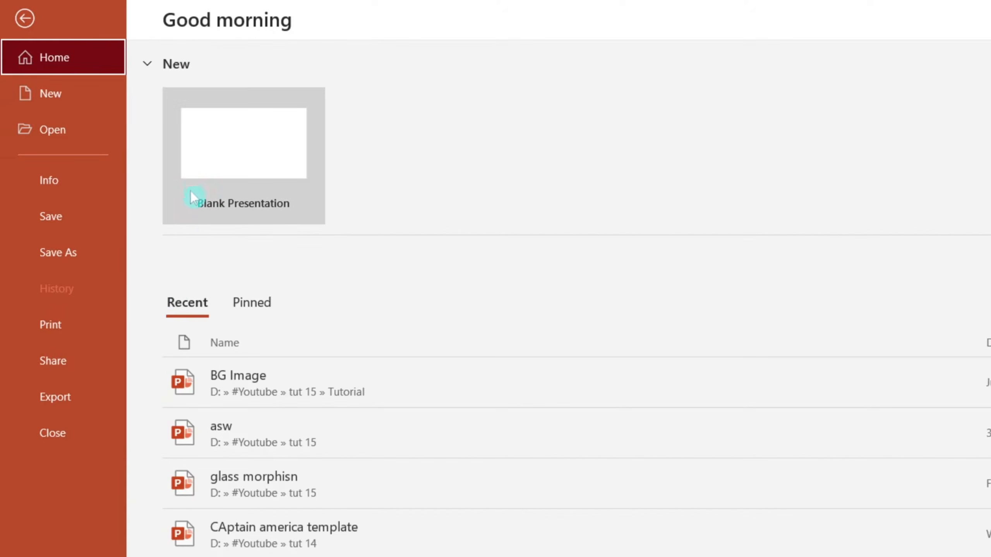
click(93, 254)
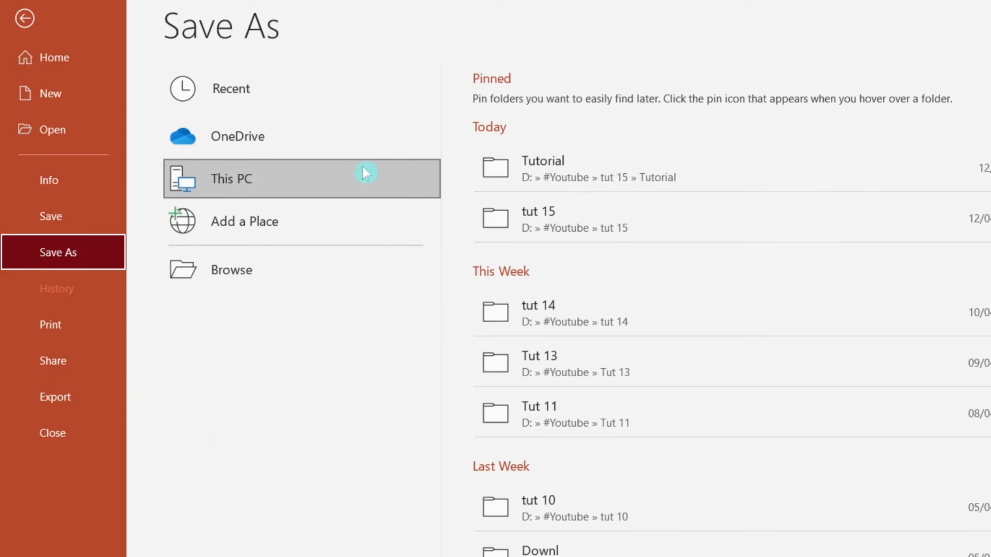
click(564, 177)
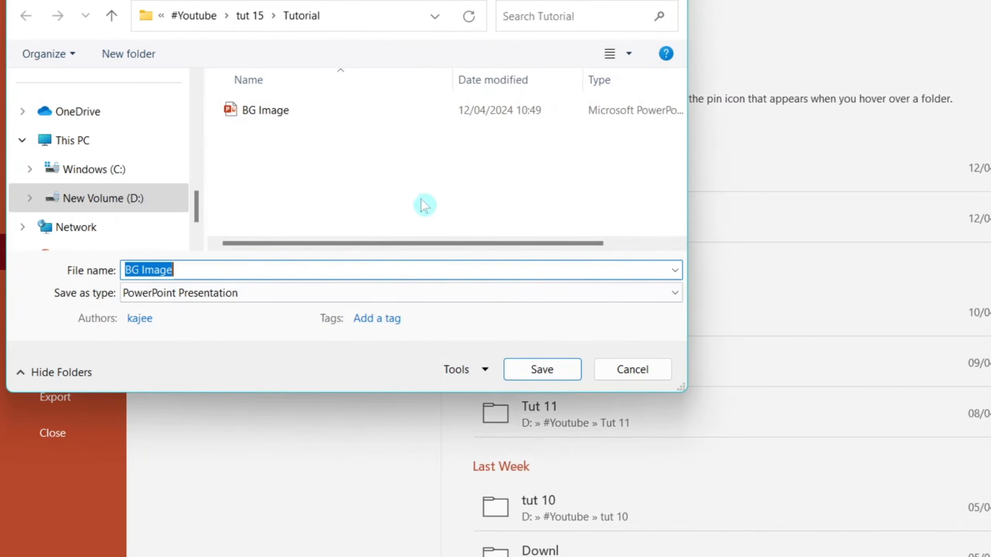
click(418, 293)
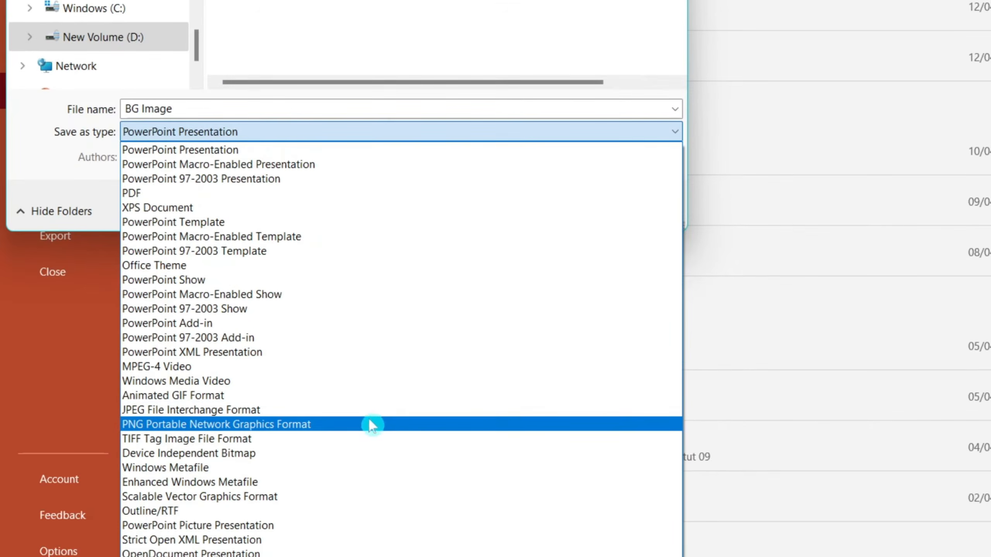
click(372, 425)
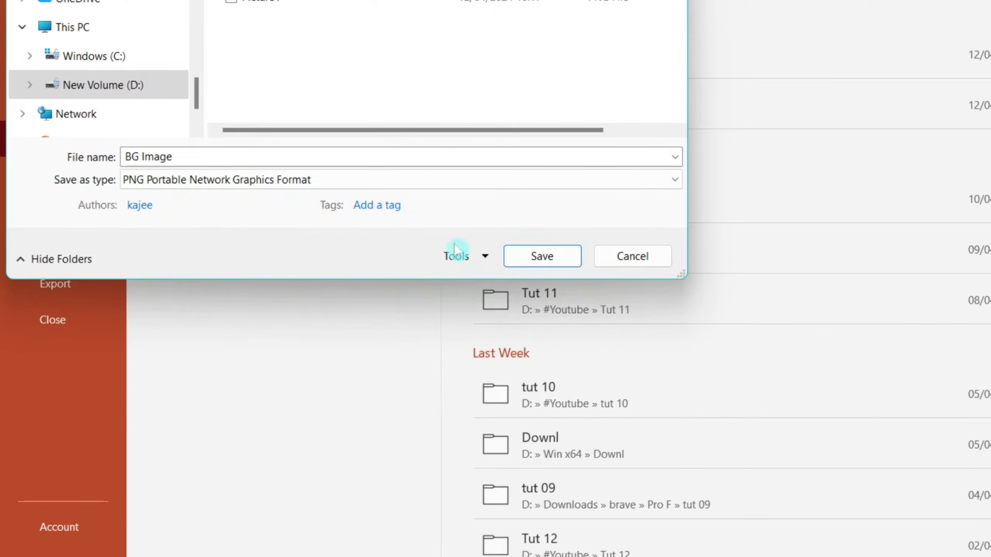
click(447, 158)
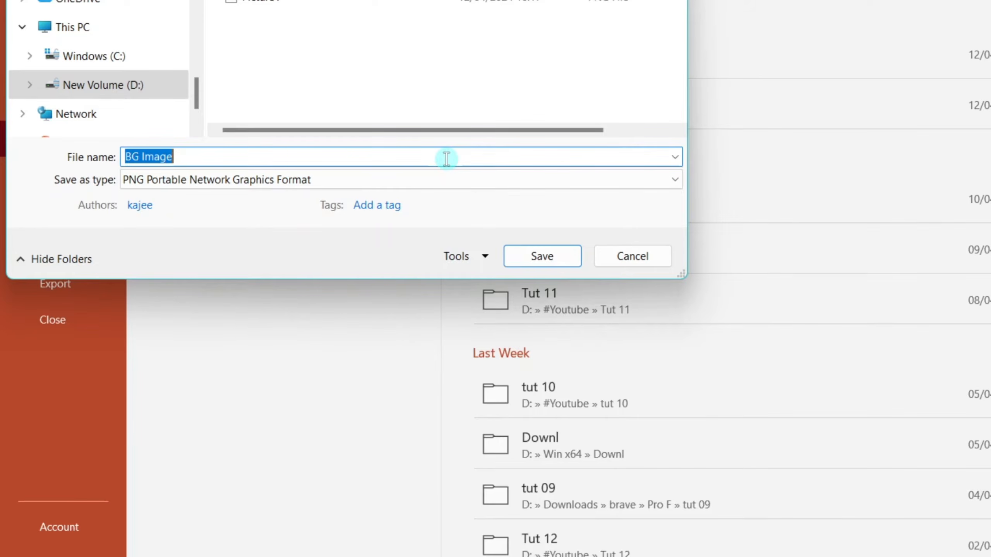
click(537, 256)
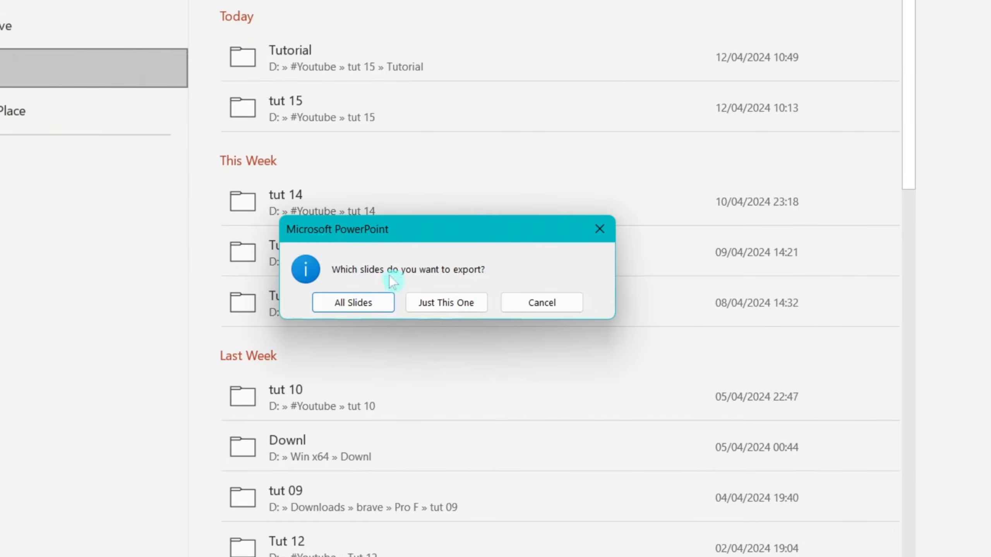
click(423, 304)
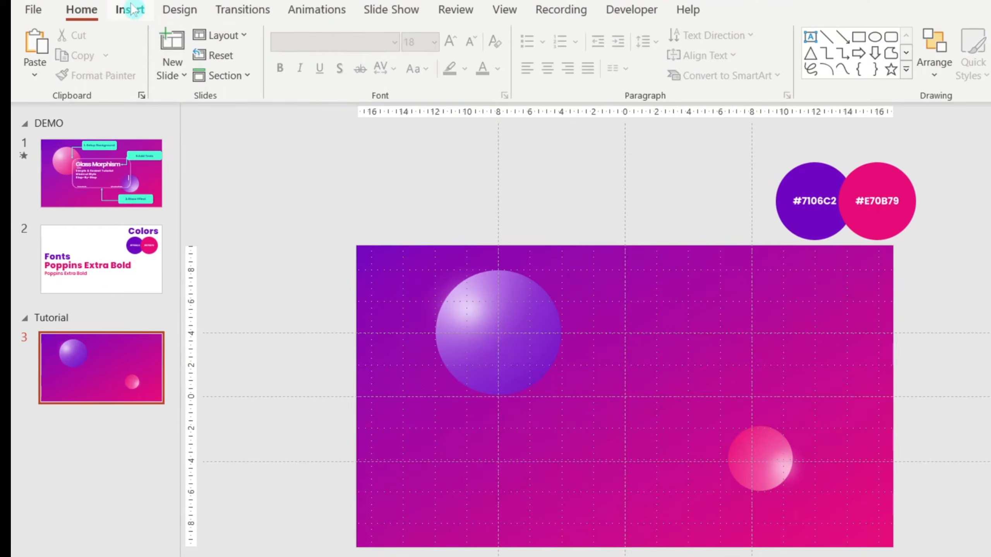
- Insert the BG Image picture from the Tutorial folder on this device onto the slide
click(92, 32)
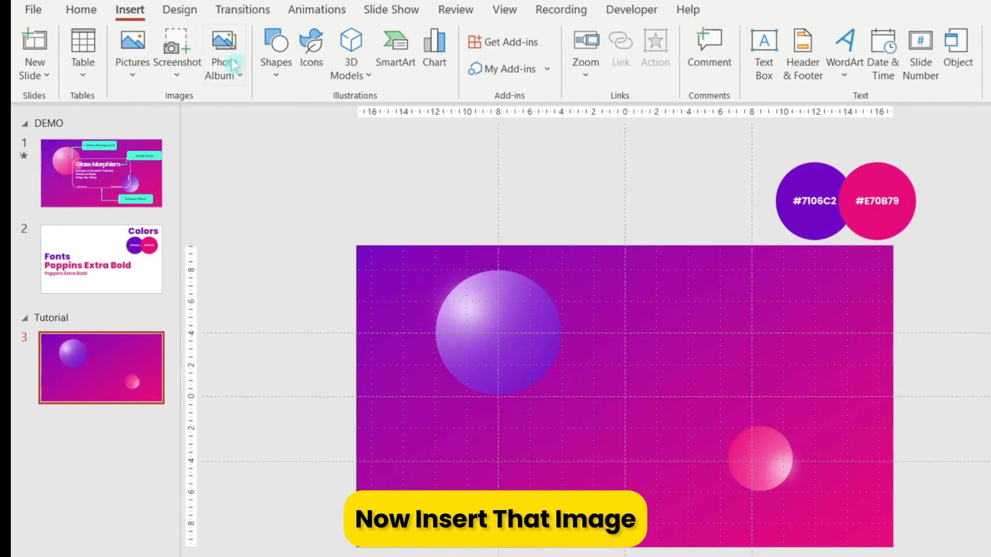
click(135, 58)
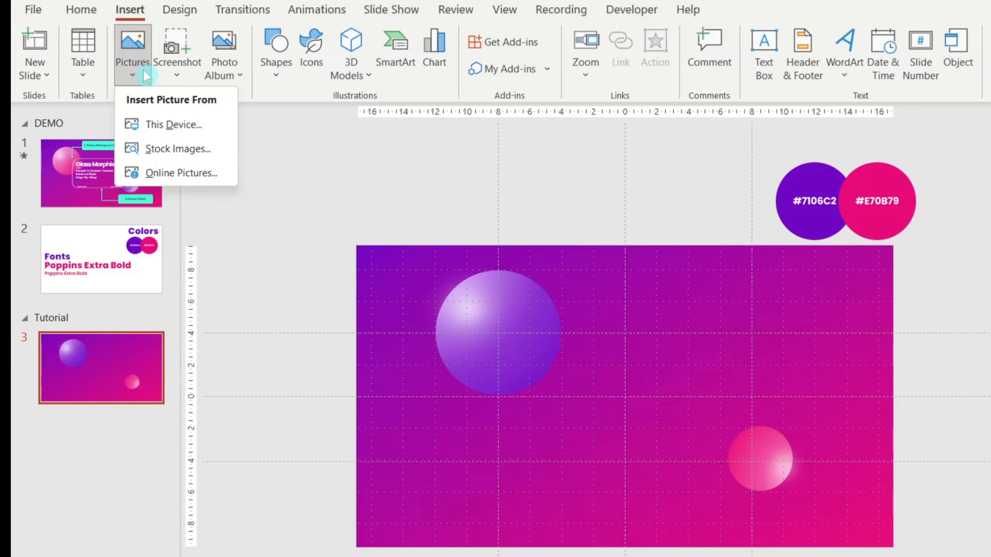
click(158, 125)
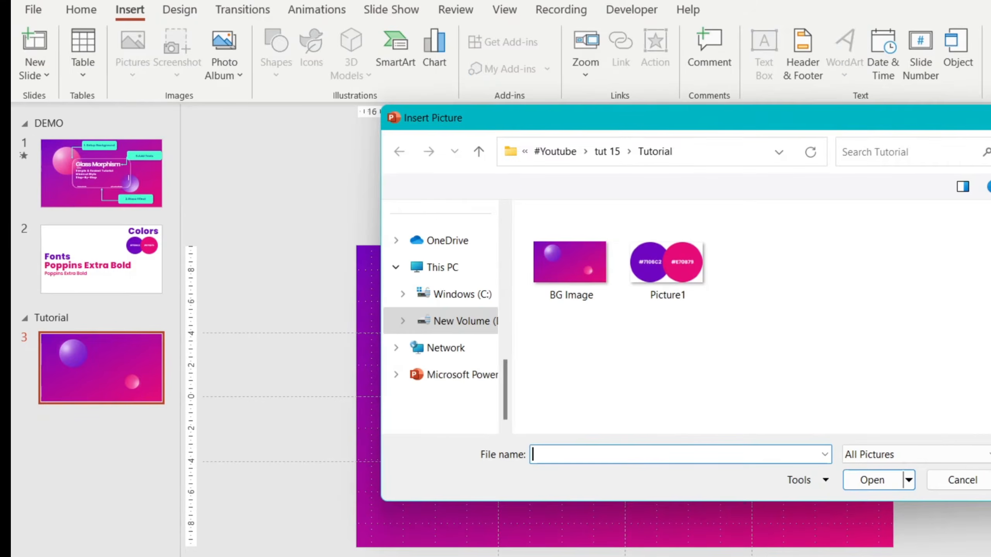
double_click(564, 277)
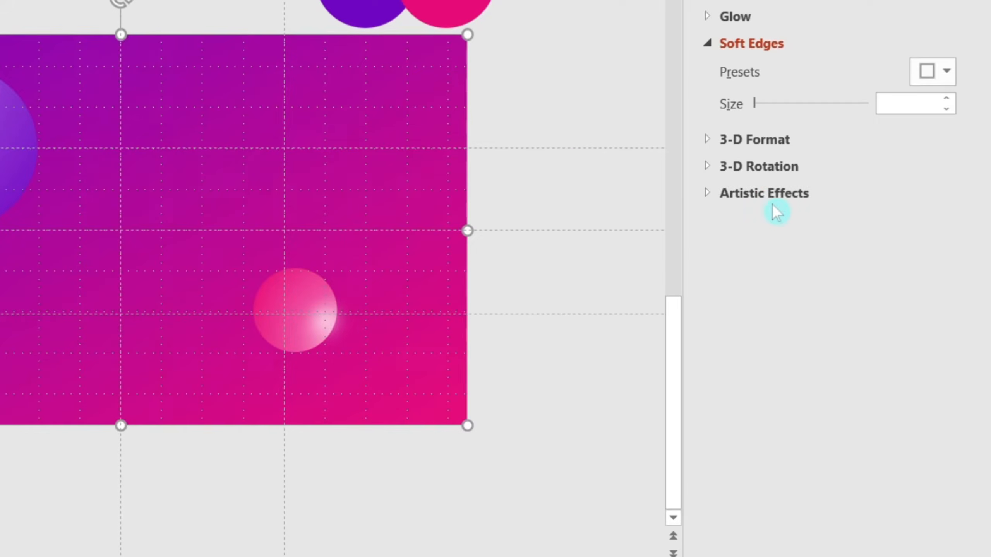
- Apply the Blur artistic effect to the inserted picture with a radius of 50
click(772, 197)
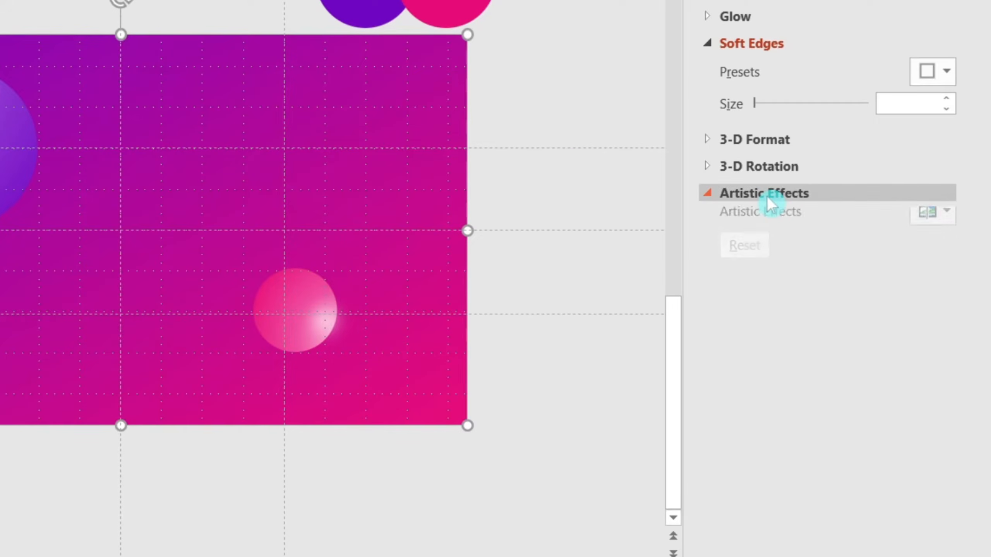
click(928, 225)
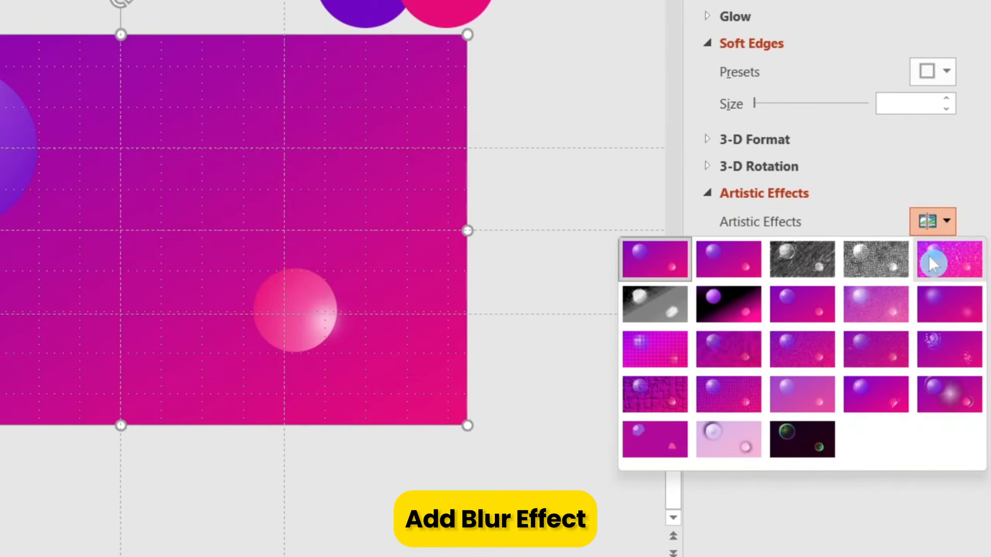
click(950, 313)
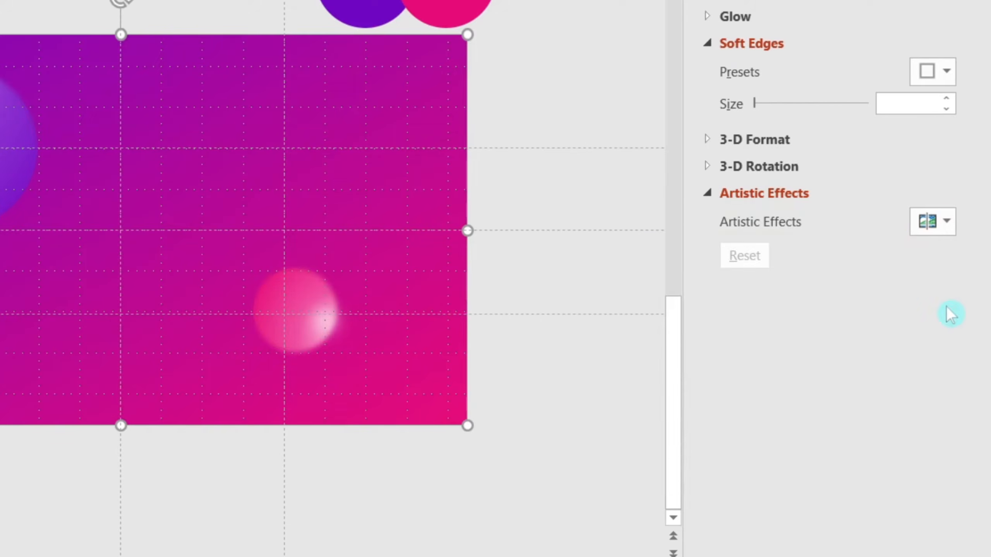
drag(805, 254, 824, 258)
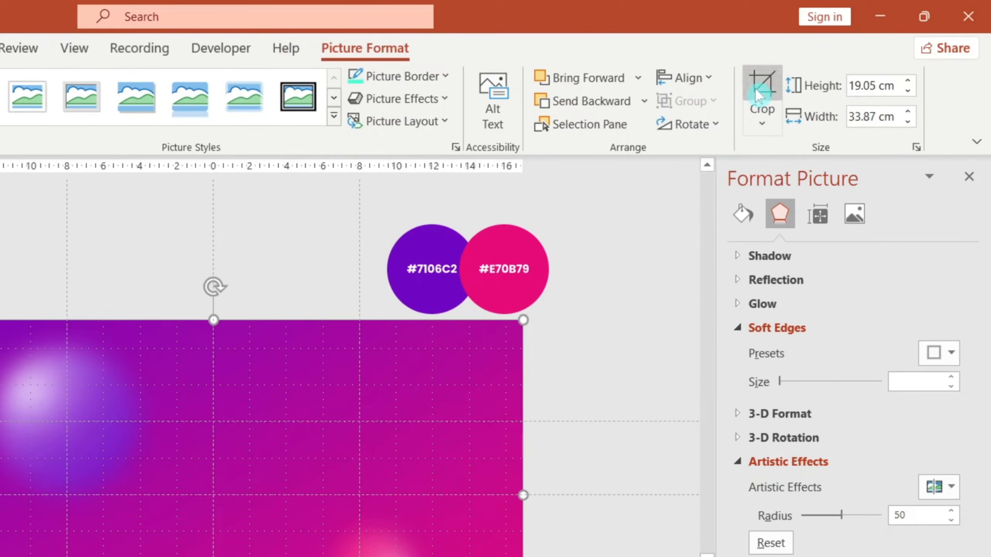
- Crop the blurred picture along the guides to a central rectangle 8.12 cm high and 15.99 cm wide
click(836, 65)
drag(509, 328, 358, 422)
drag(0, 422, 0, 422)
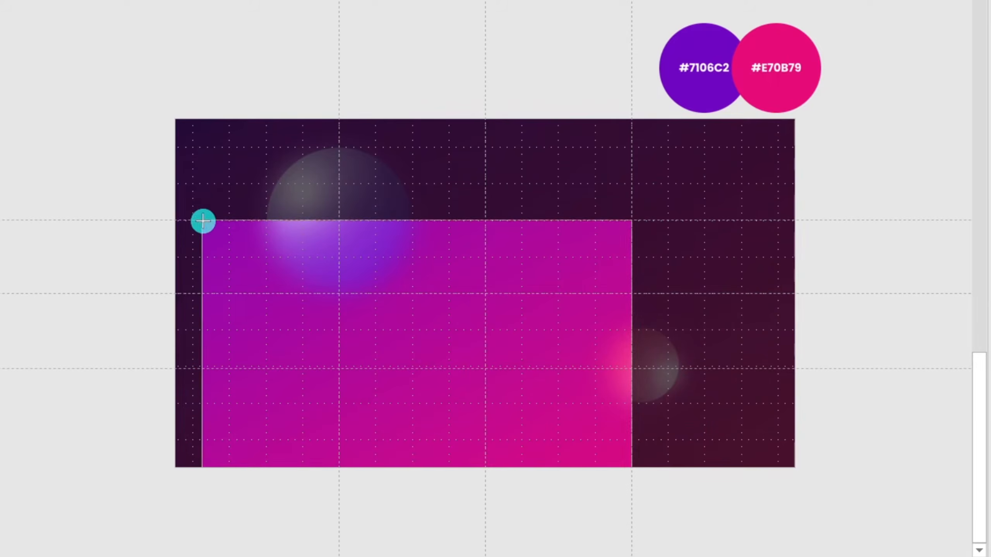
drag(203, 221, 339, 219)
drag(495, 465, 504, 369)
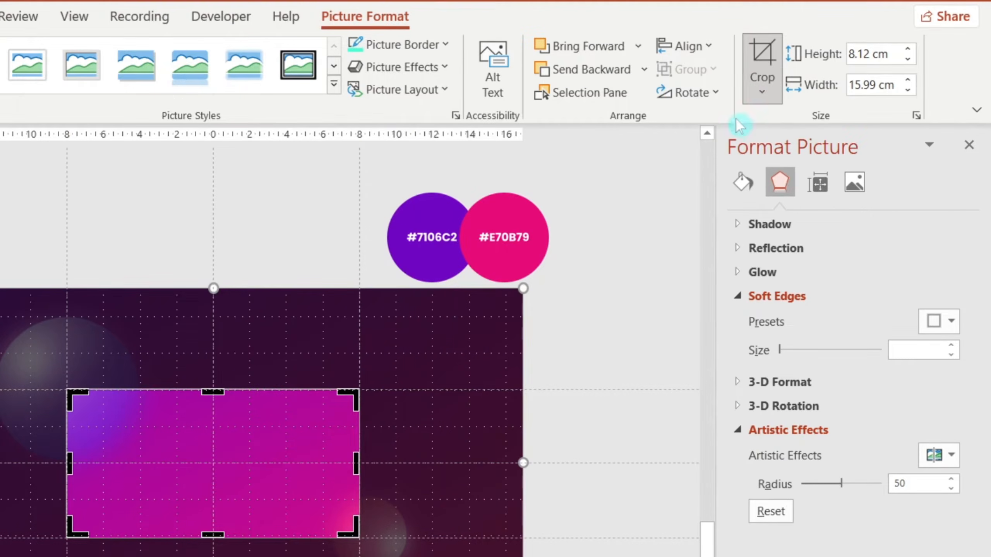
- Crop the picture to a rounded rectangle shape and reduce its corner rounding
click(979, 0)
click(789, 148)
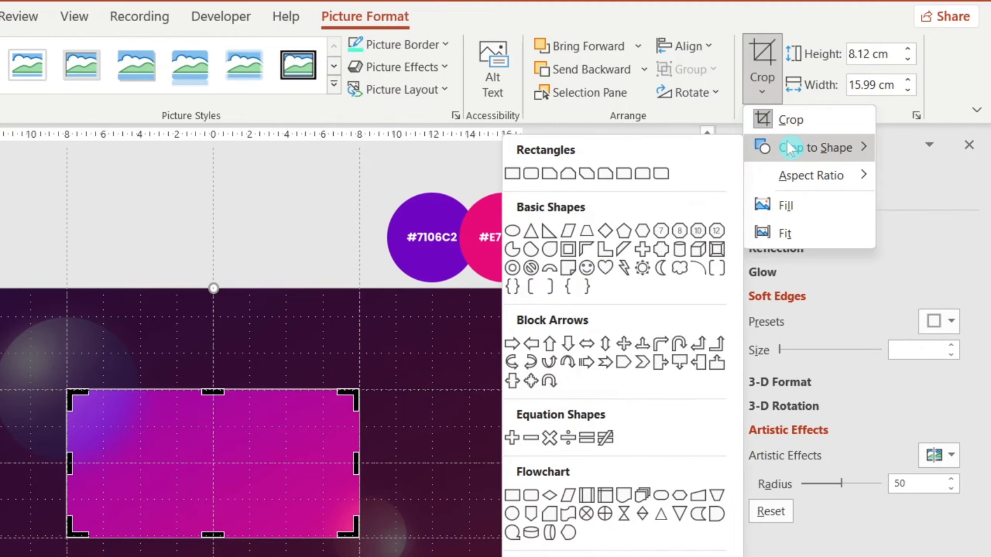
click(533, 180)
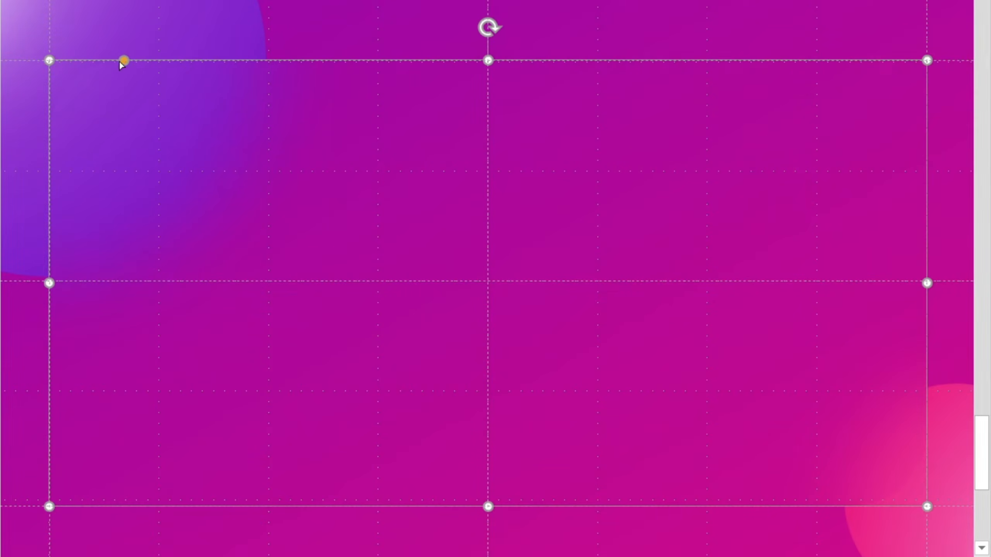
drag(120, 61, 95, 60)
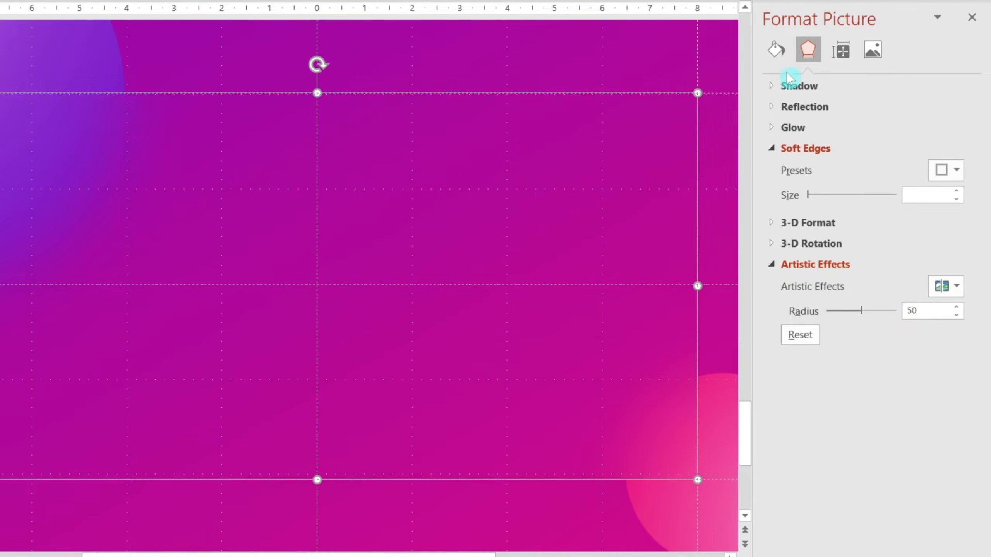
- Add an outer shadow cast to the bottom right of the glass card, with 60% transparency and 6 pt blur
click(798, 85)
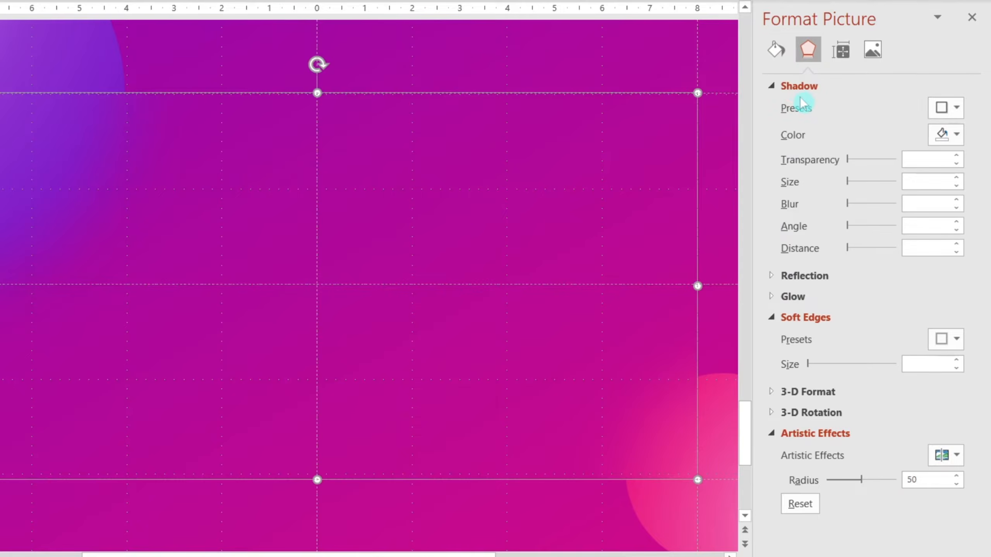
click(951, 111)
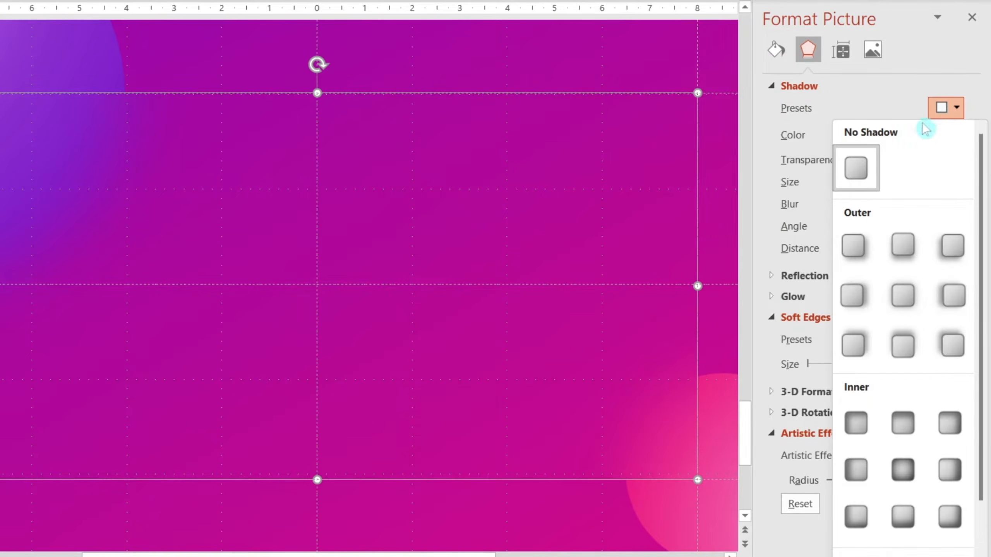
click(869, 243)
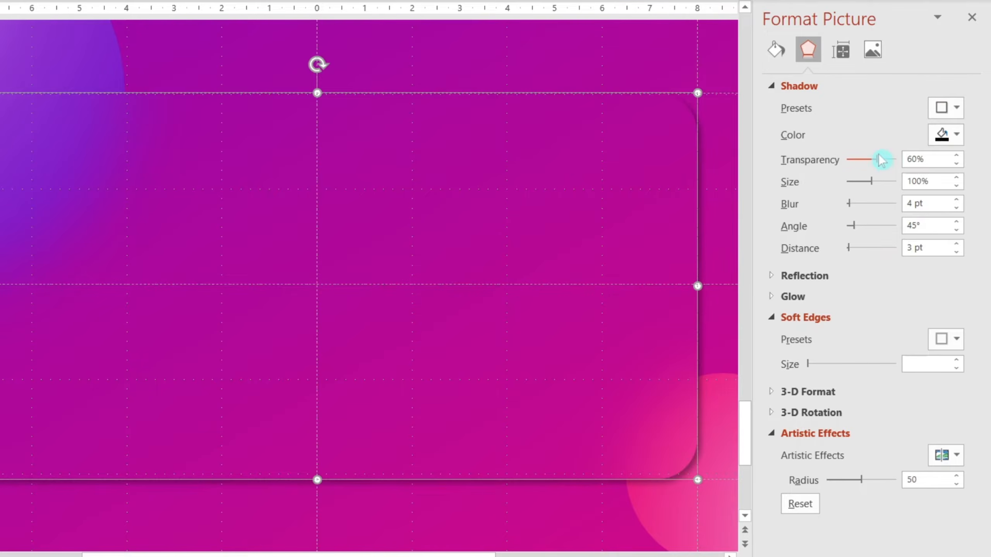
drag(879, 166, 884, 164)
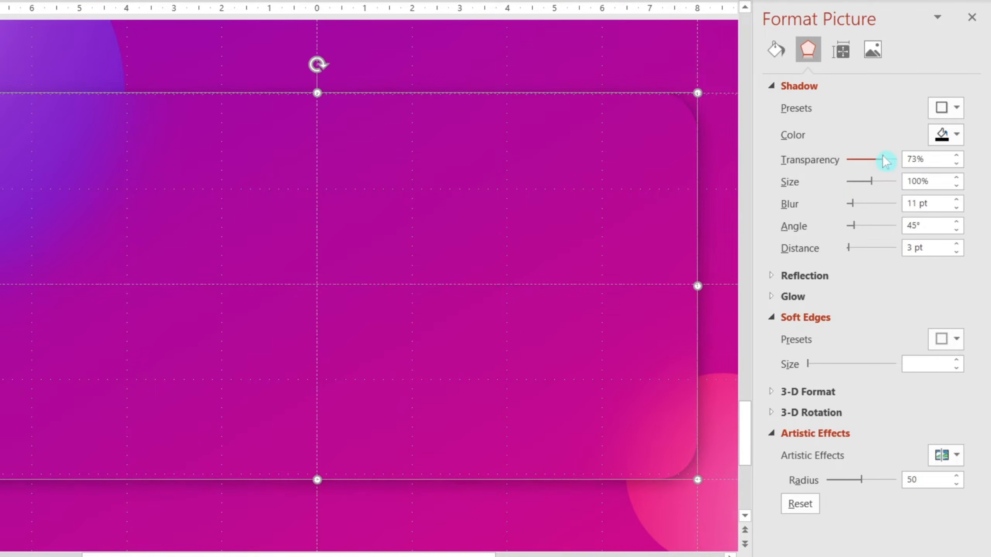
drag(887, 160, 881, 167)
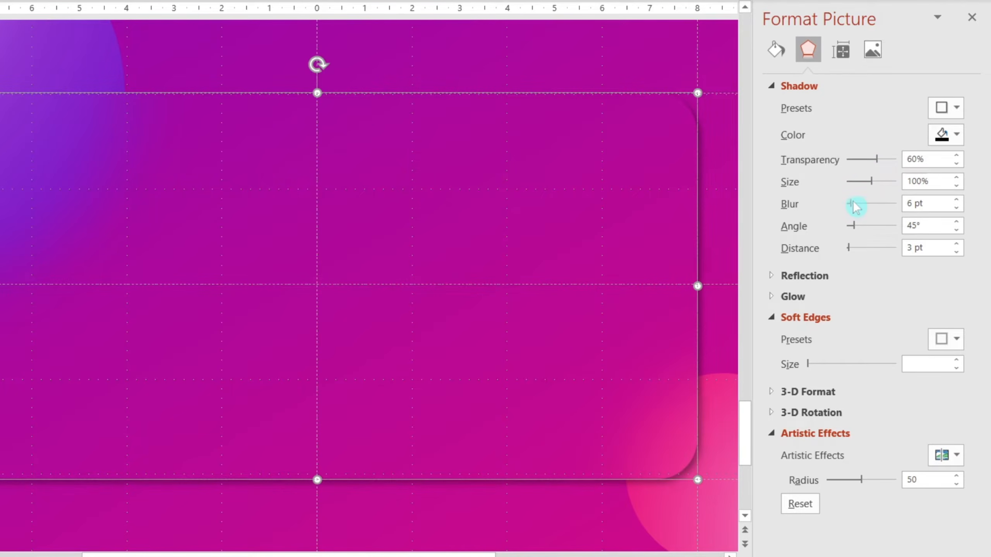
- Soften the glass card's shadow to 76% transparency, 25 pt blur and 8 pt distance
drag(855, 207, 859, 208)
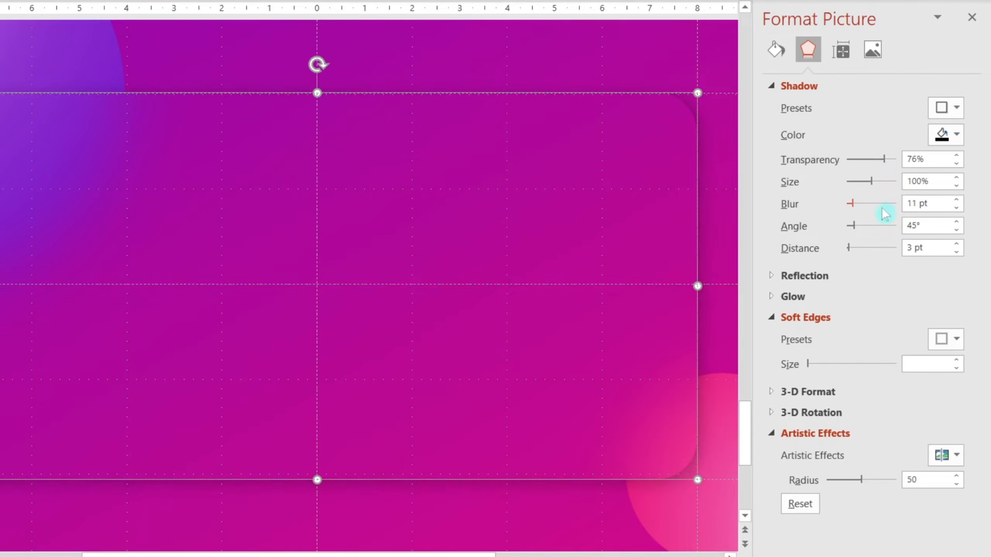
drag(853, 251, 853, 250)
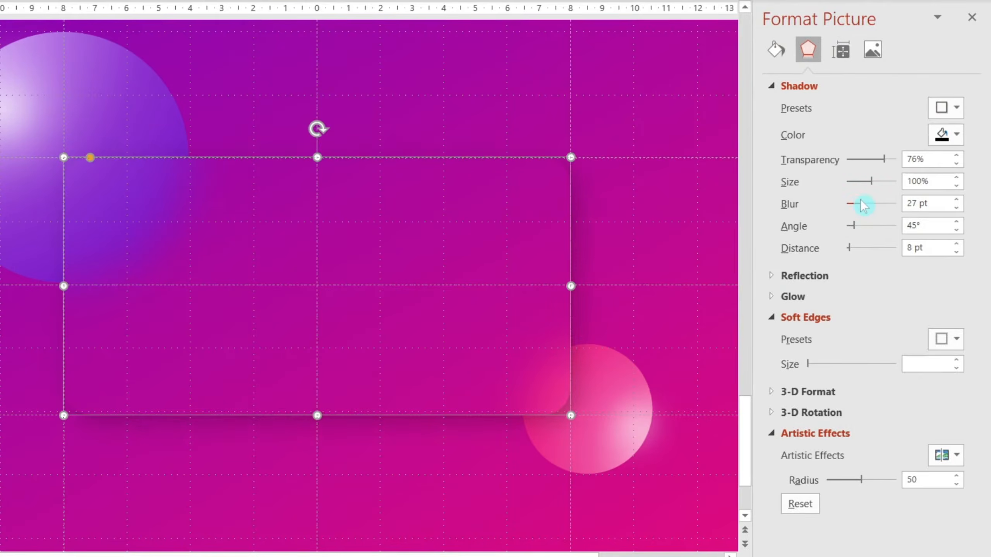
- Add the blue 5 pt glow variation to the glass card and recolor the glow white
click(823, 296)
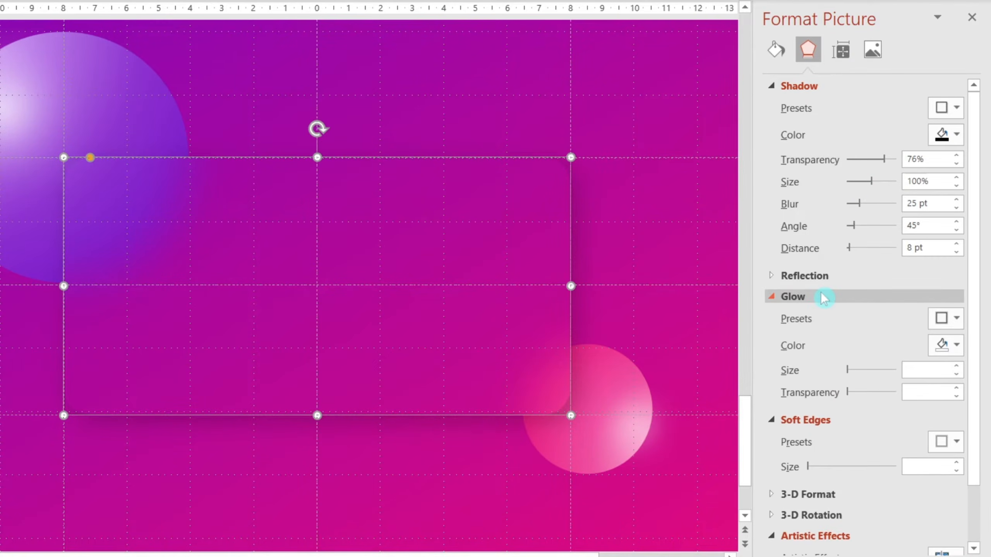
click(940, 317)
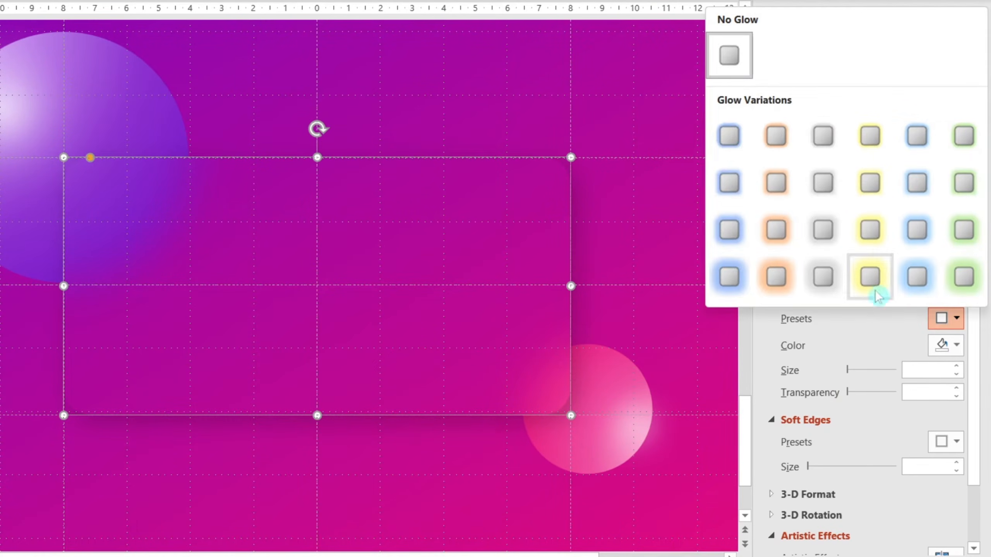
click(730, 149)
click(944, 345)
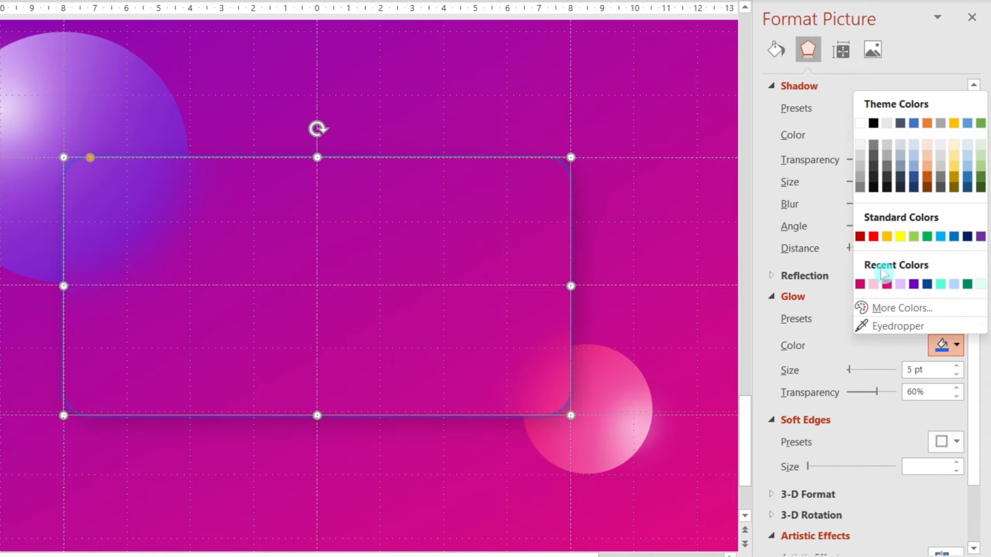
click(861, 123)
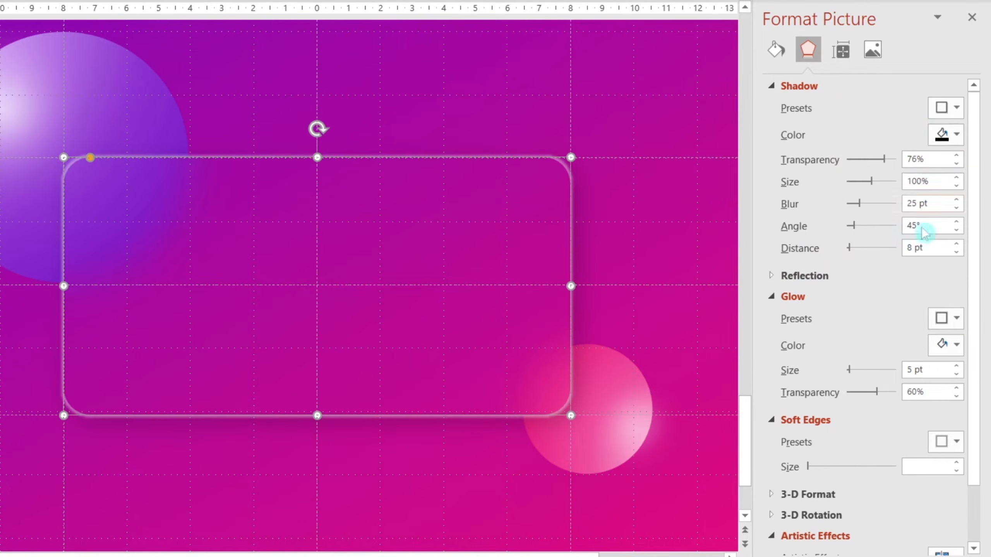
- Reduce the card's glow size to 3 pt and set the glow transparency to 75%
click(956, 374)
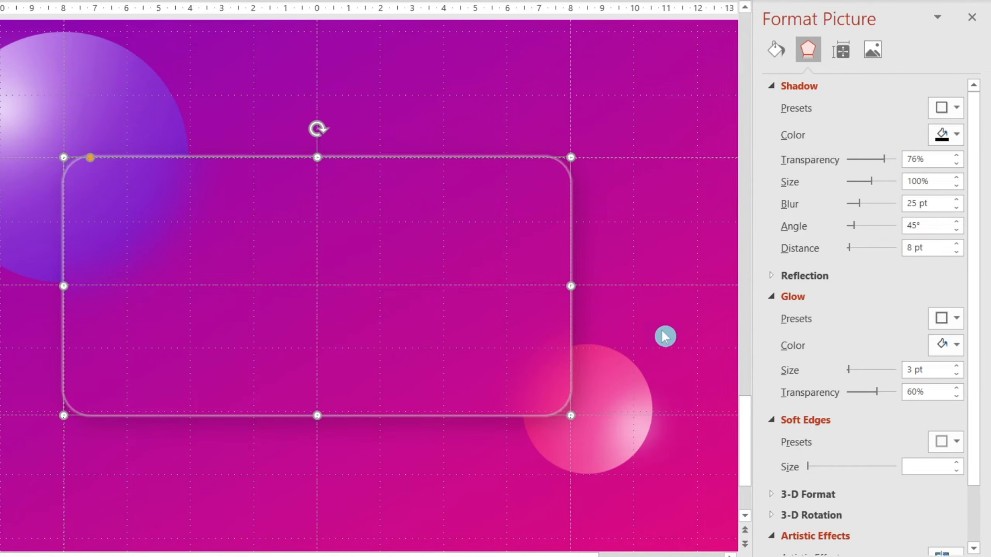
click(615, 325)
click(506, 311)
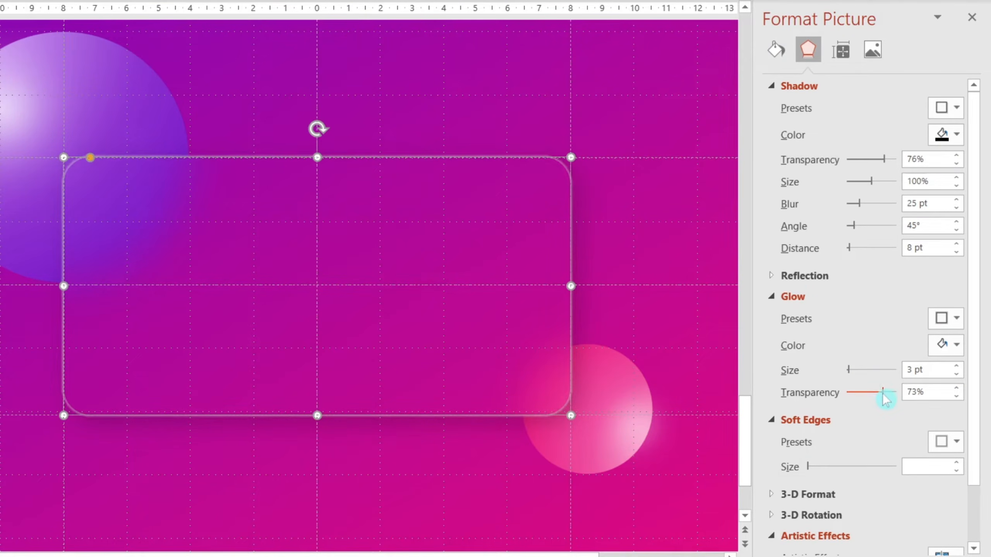
click(956, 388)
click(956, 388)
click(613, 247)
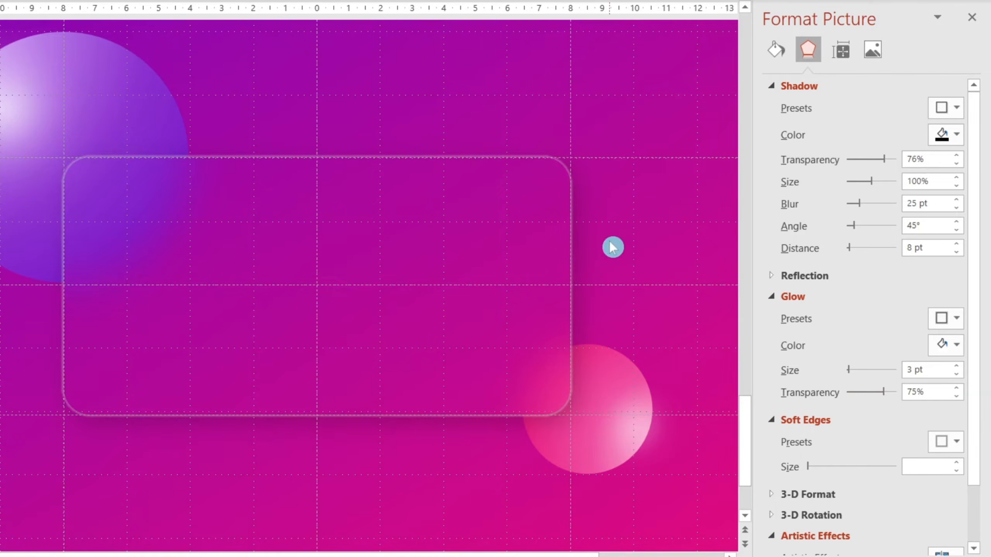
- Give the glass card a gradient outline and delete the surplus gradient stops, keeping only two
click(443, 236)
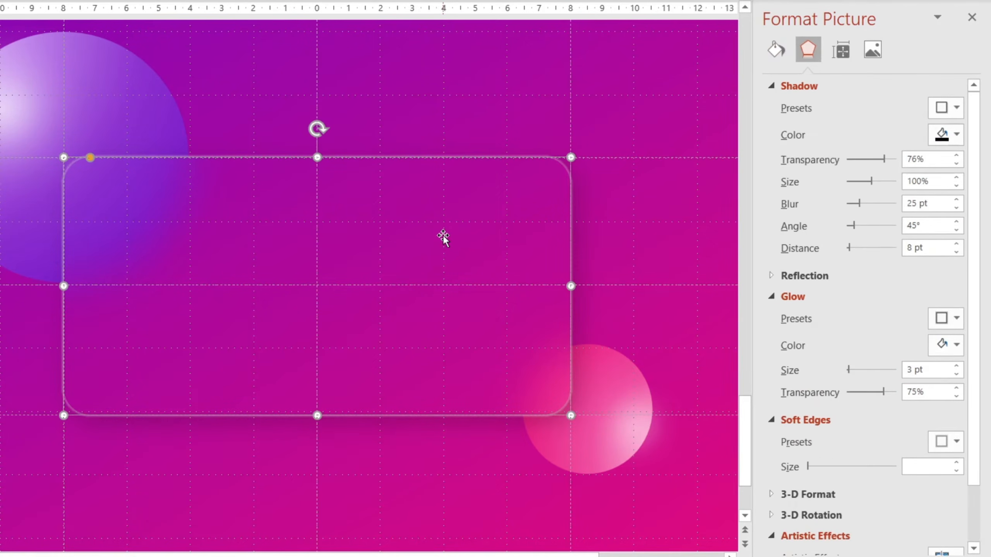
click(775, 49)
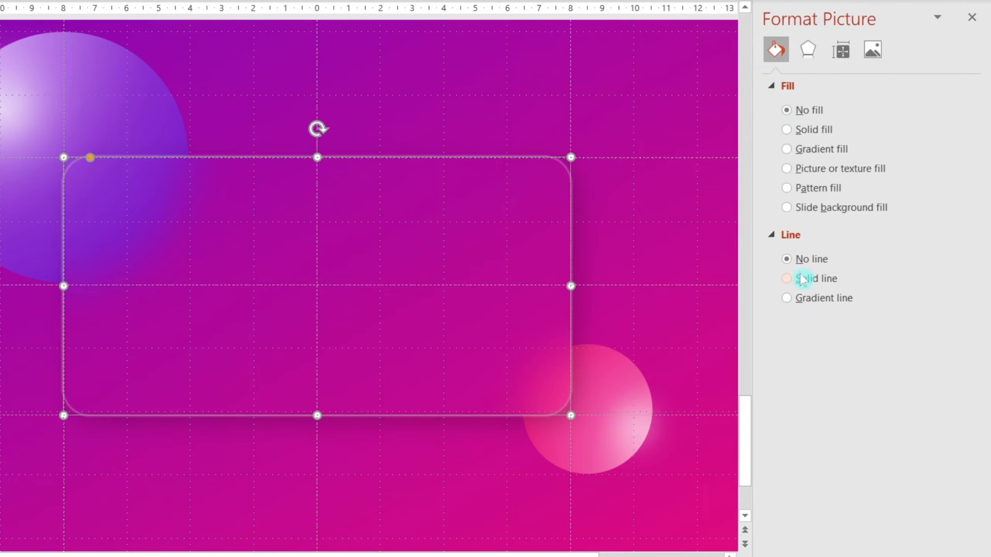
click(810, 304)
click(877, 444)
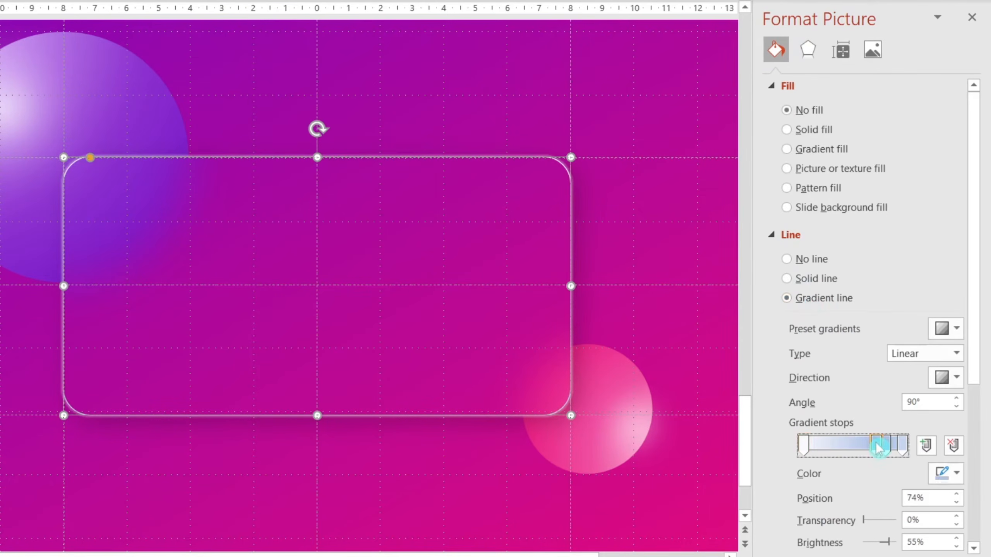
click(953, 447)
click(953, 447)
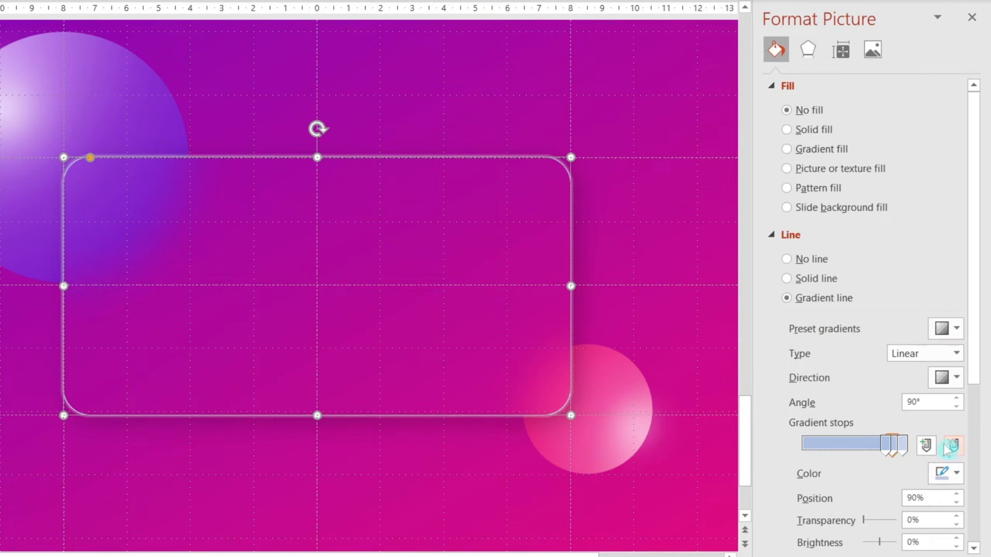
- Color both remaining gradient stops of the card's outline white
click(946, 473)
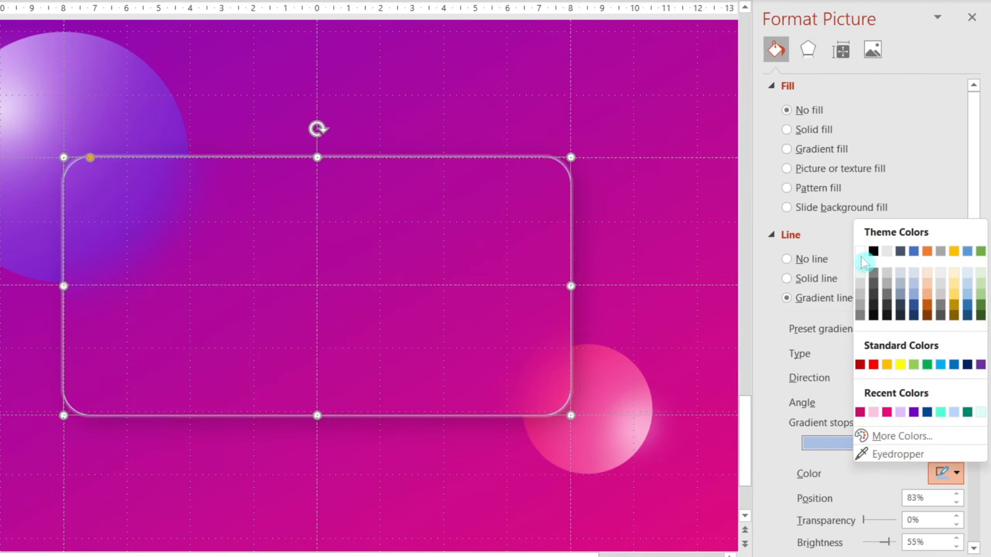
click(860, 251)
click(901, 444)
click(955, 473)
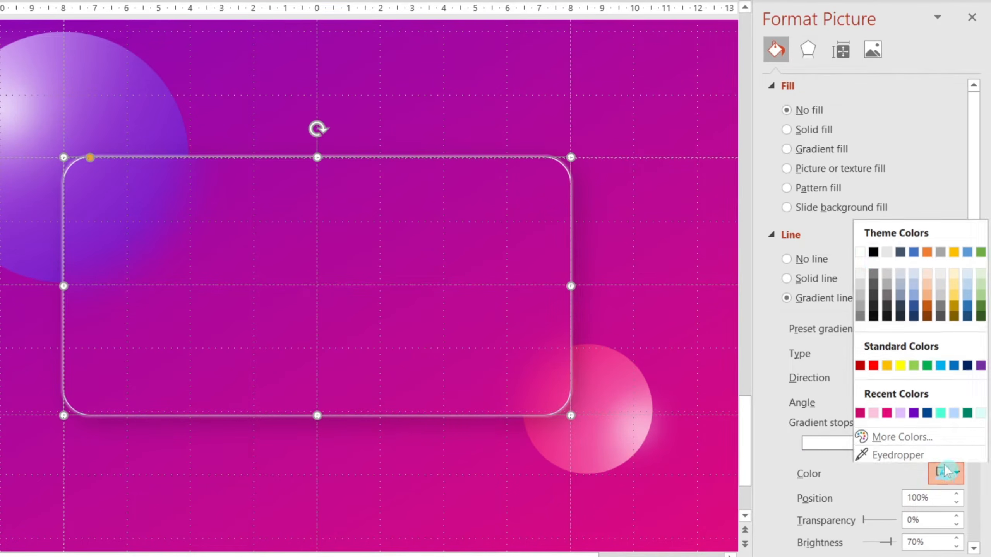
click(860, 252)
- Move the outline's first gradient stop to the start of the gradient and set both stops to 60% transparency
drag(886, 444, 804, 444)
click(927, 522)
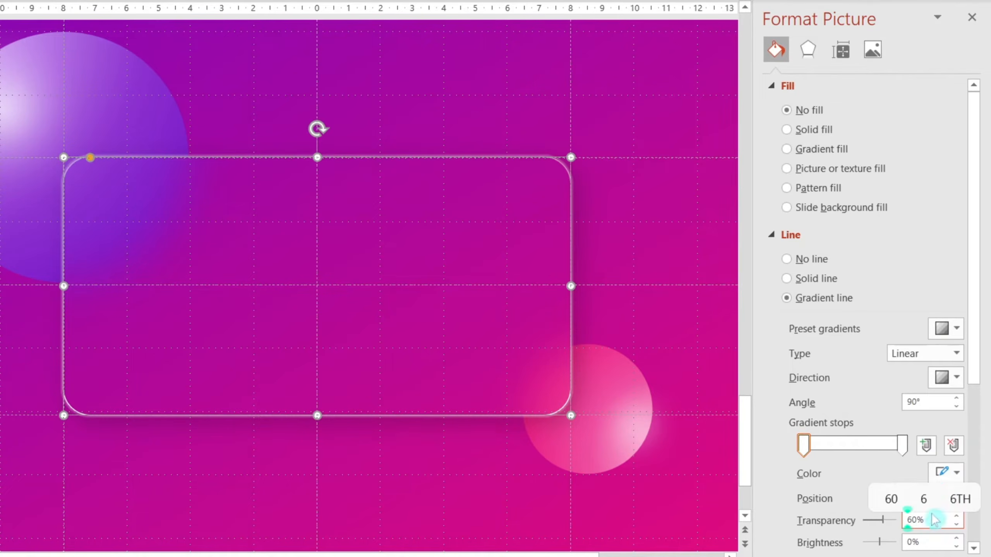
click(902, 444)
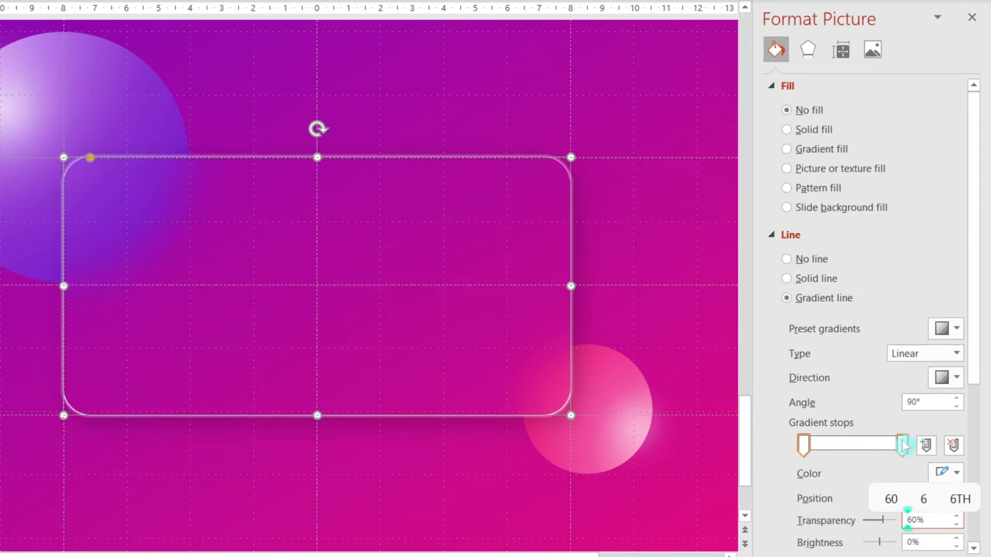
double_click(933, 523)
text(60)
key(Return)
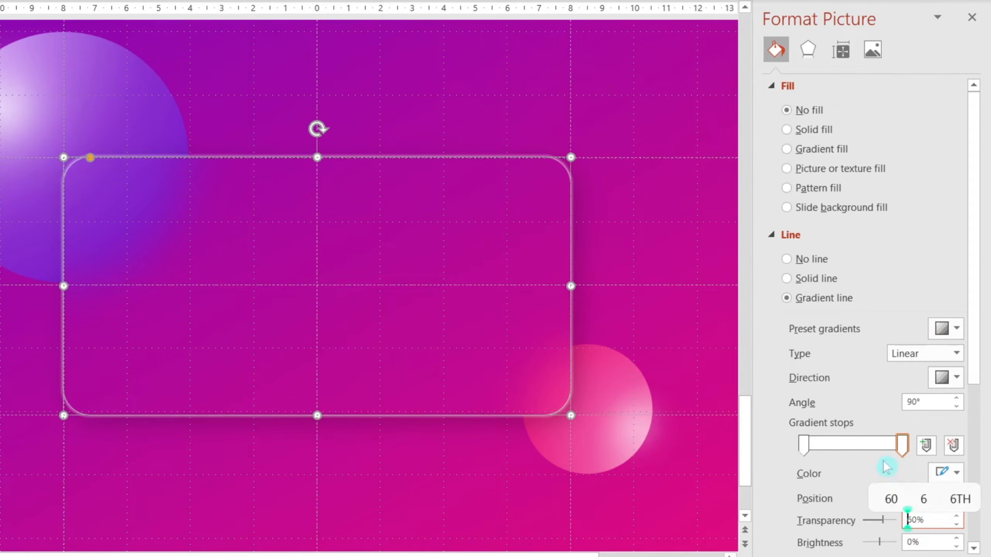
- Add a middle gradient stop at 54% to the card's outline and make it 100% transparent
click(858, 448)
drag(865, 521, 899, 521)
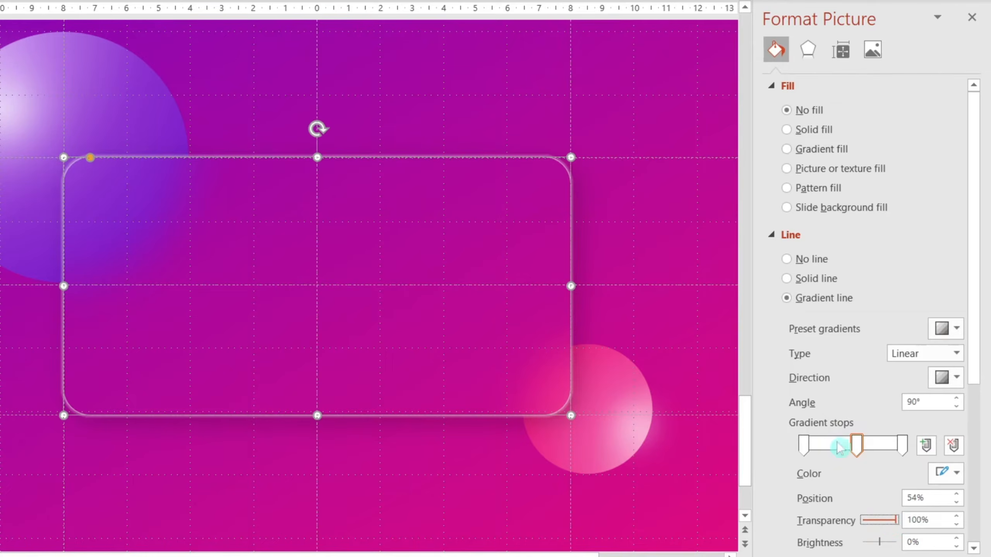
click(420, 363)
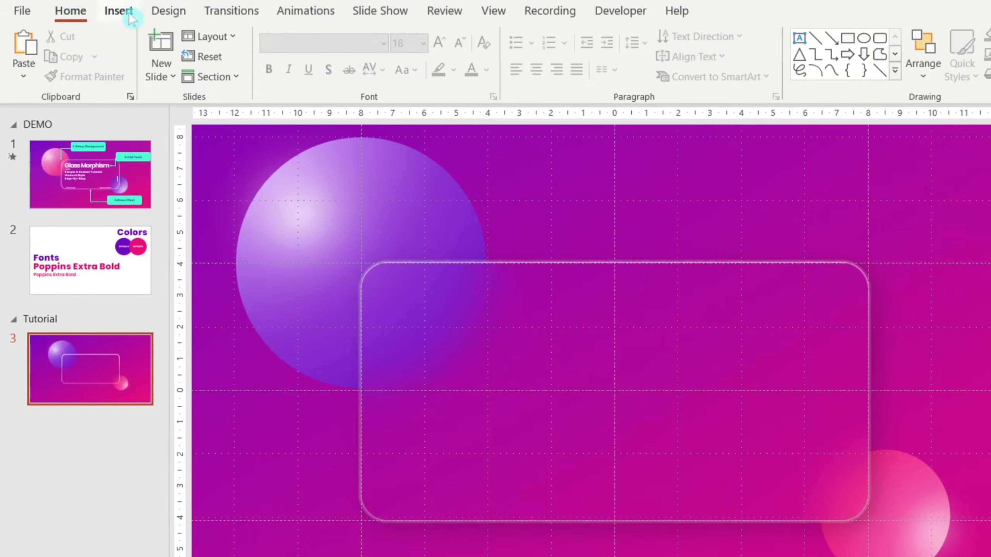
- Insert a wide text box across the upper part of the glass card with the text "Glass Morphism"
click(123, 11)
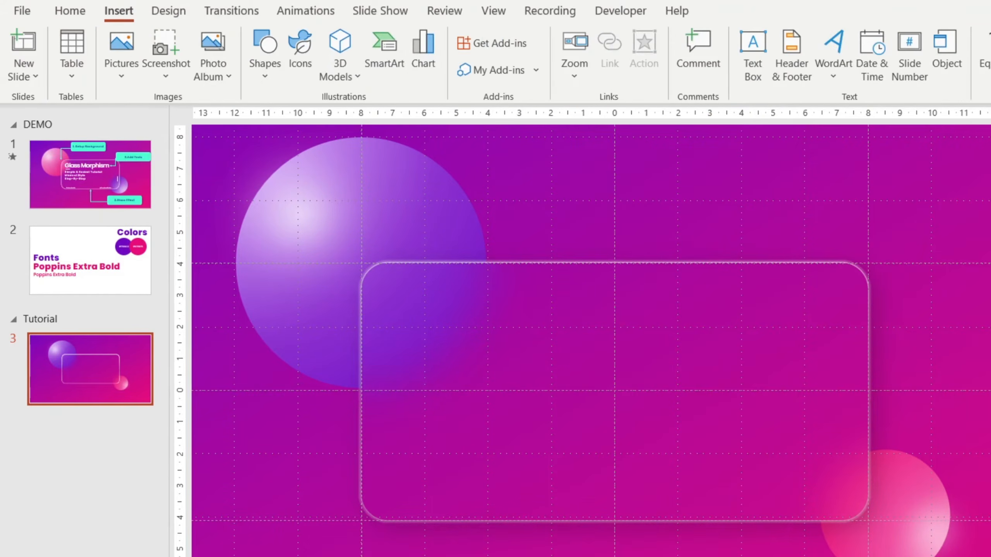
click(751, 55)
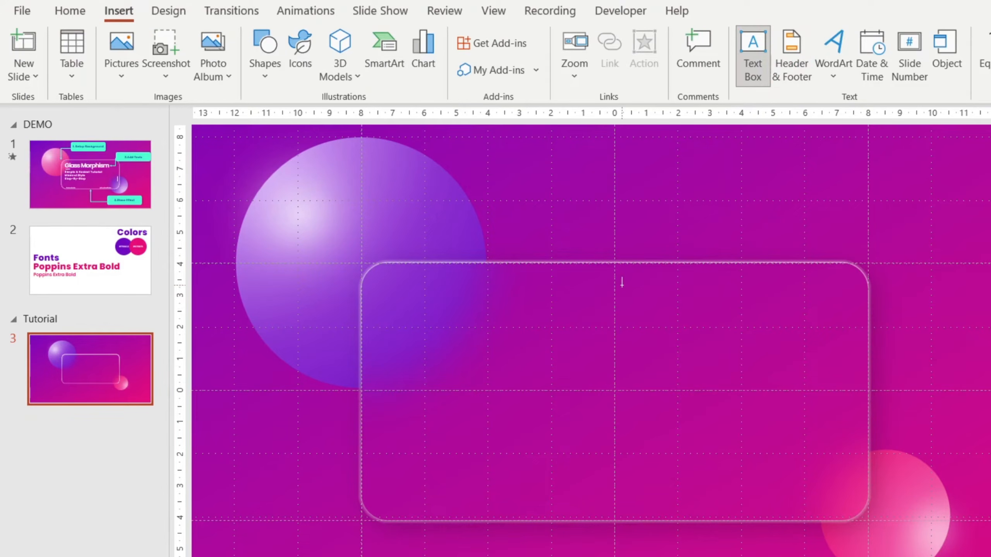
drag(387, 277, 791, 330)
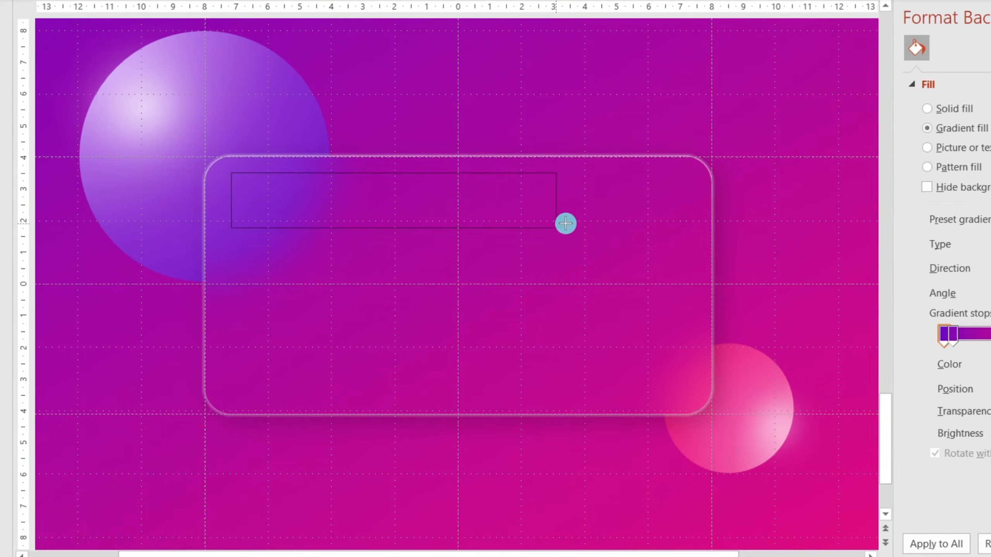
drag(635, 224, 633, 225)
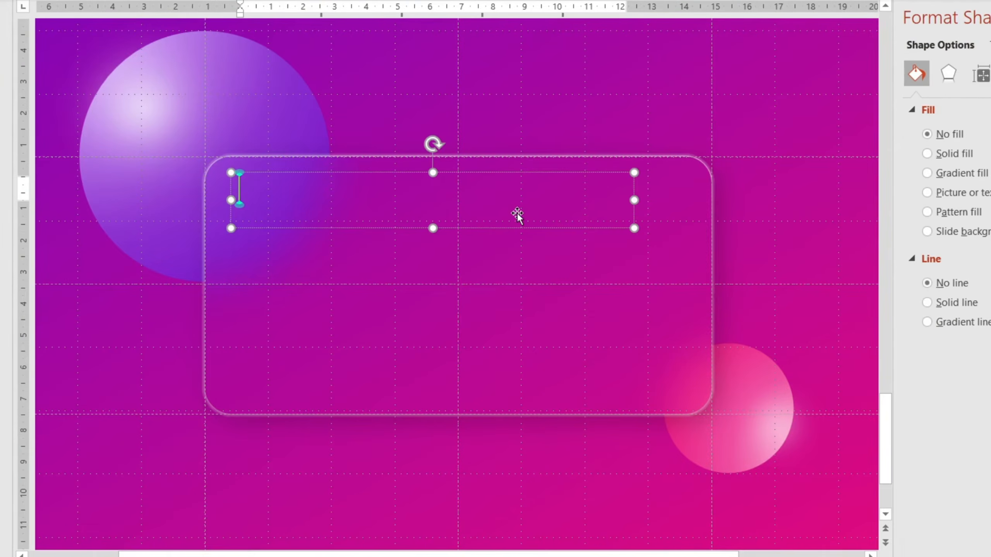
text(Glass Morphism)
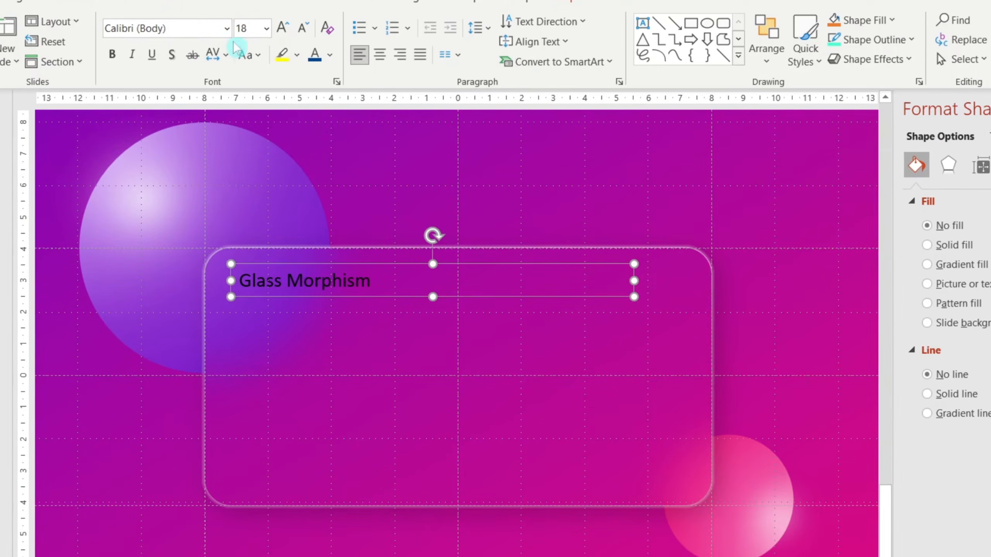
- Set the "Glass Morphism" title in the Poppins ExtraBold font at 48 pt
click(227, 28)
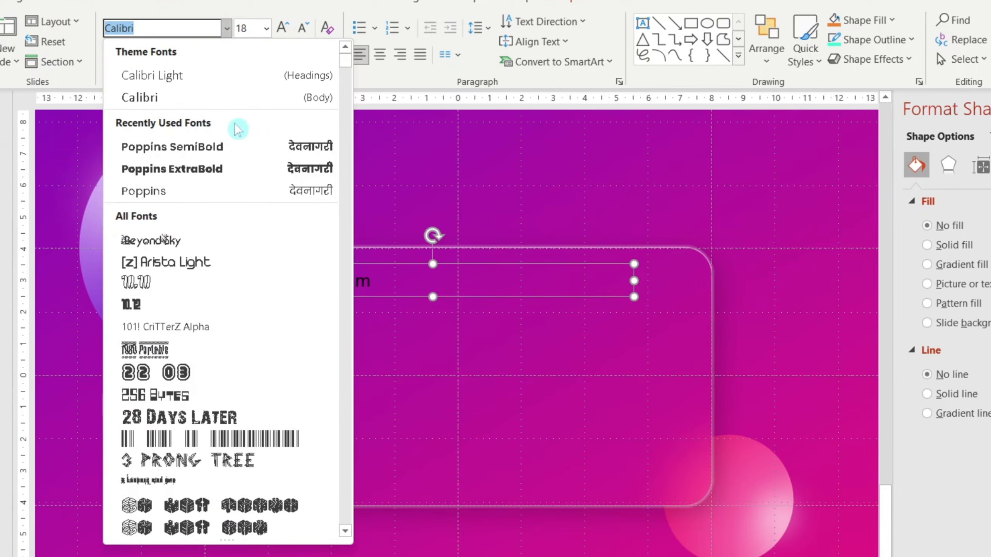
click(236, 169)
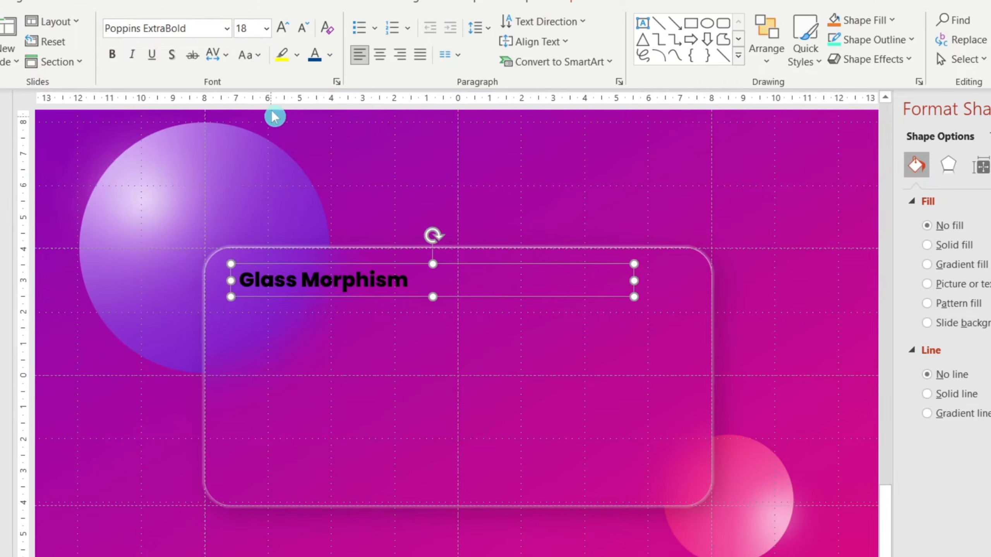
click(265, 29)
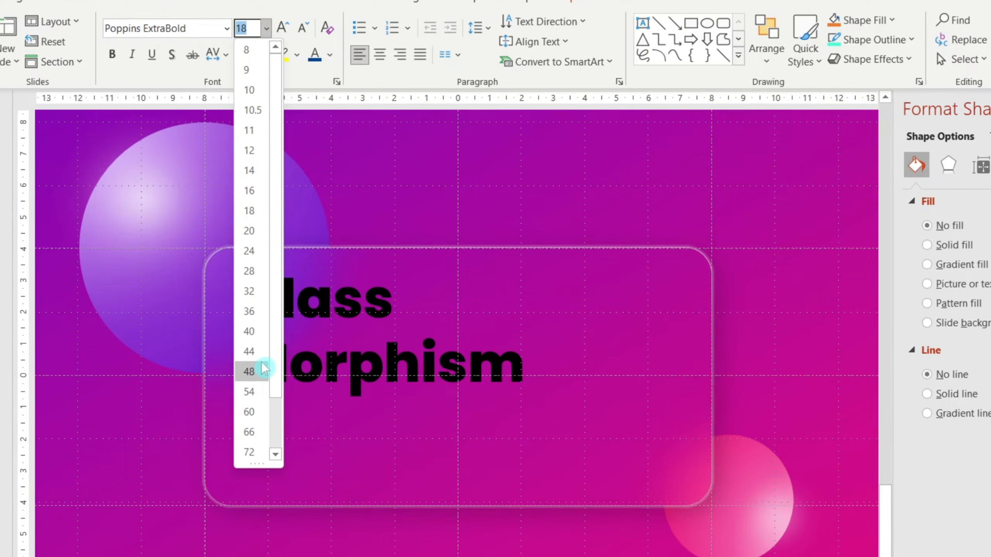
click(249, 371)
- Widen the title's text box to fit one line, place it inside the card's upper area and color the text white
drag(634, 333, 698, 330)
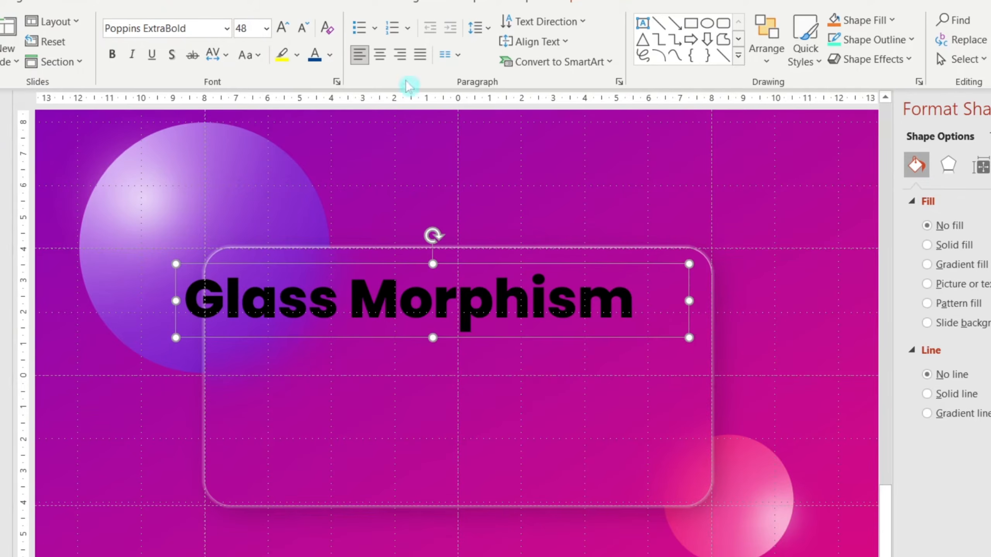
drag(538, 336, 580, 332)
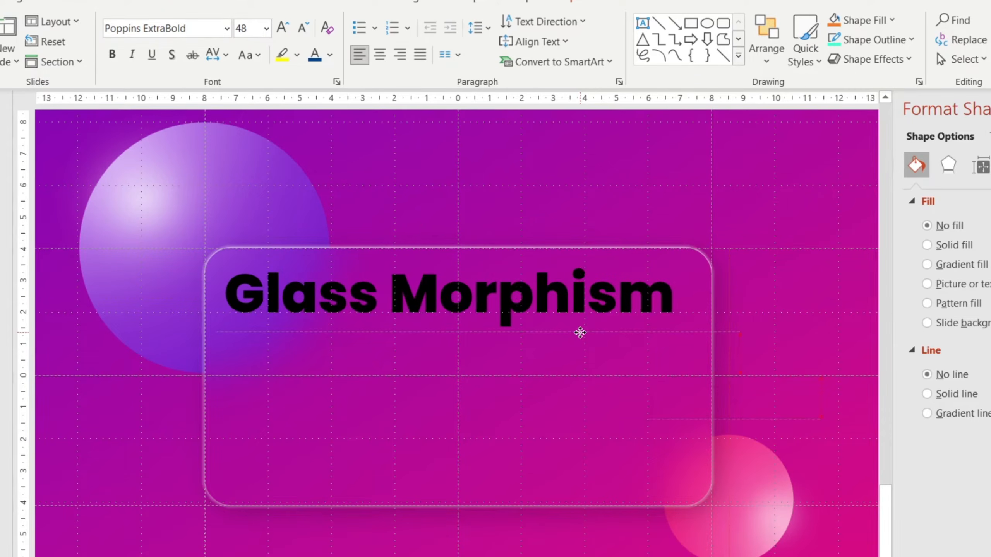
click(330, 55)
click(314, 99)
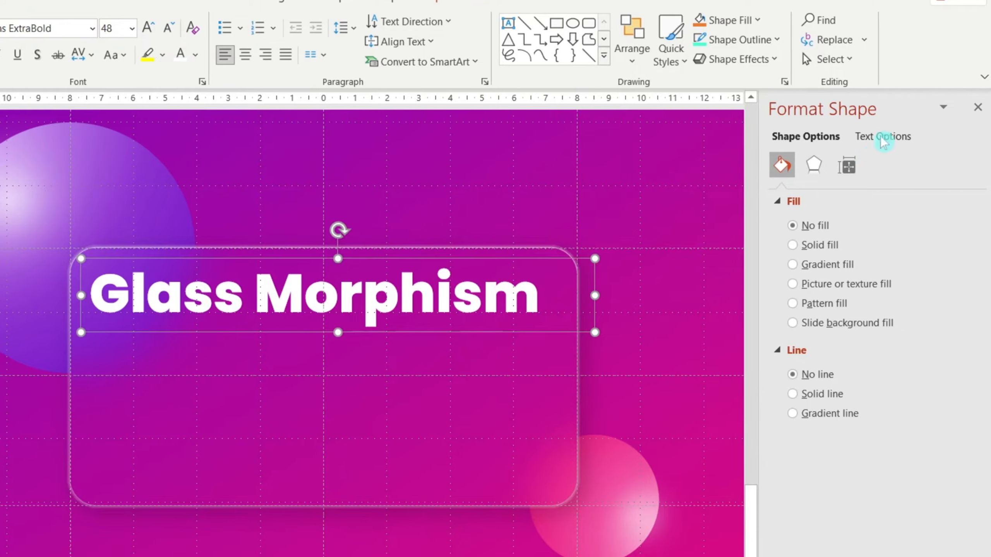
- Give the "Glass Morphism" title text a white glow, starting from the first glow variation preset and setting the size to 2 pt
click(882, 137)
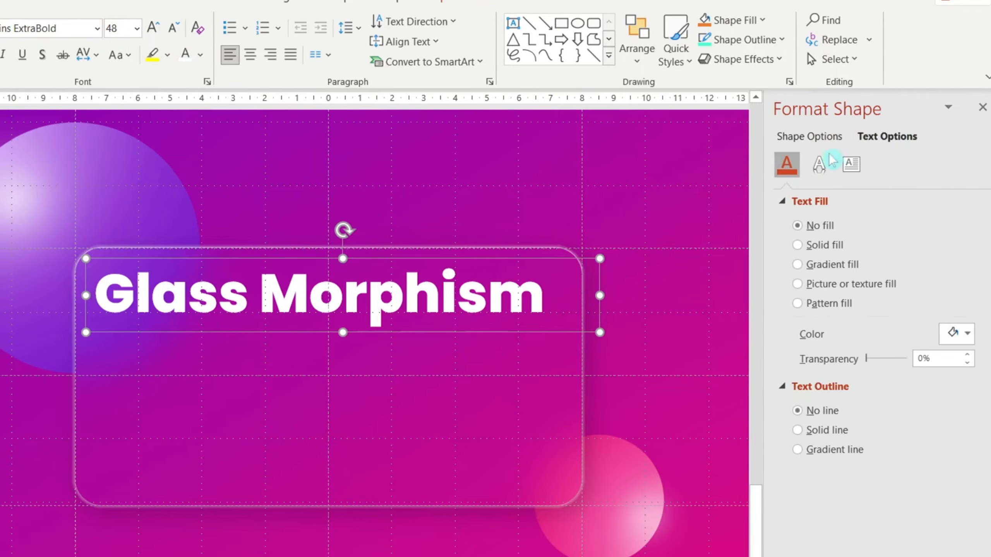
click(830, 161)
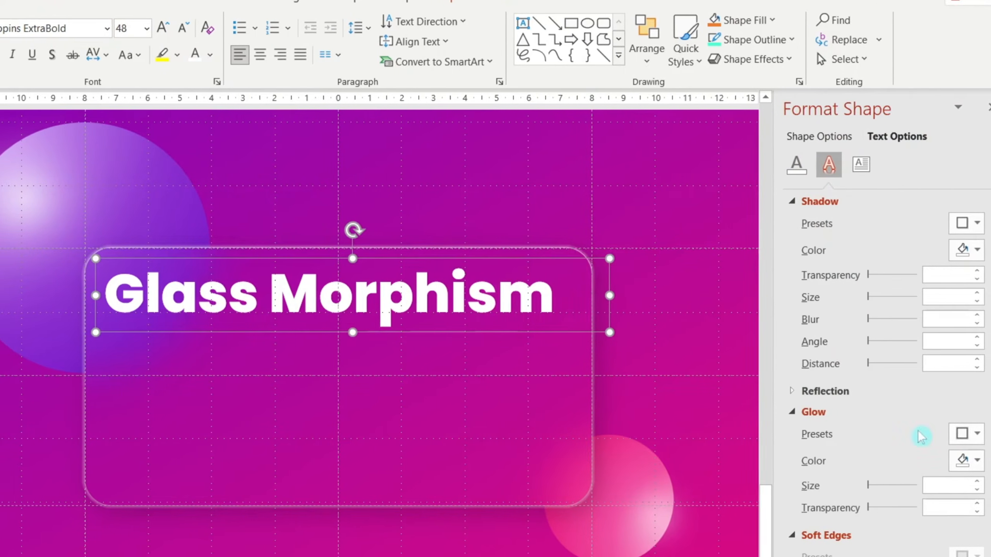
click(967, 433)
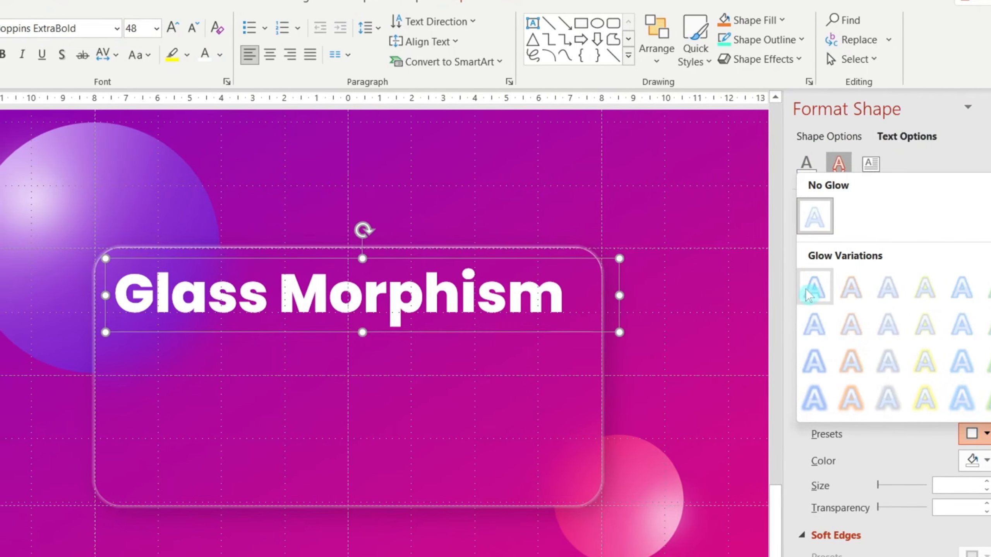
click(808, 295)
click(973, 461)
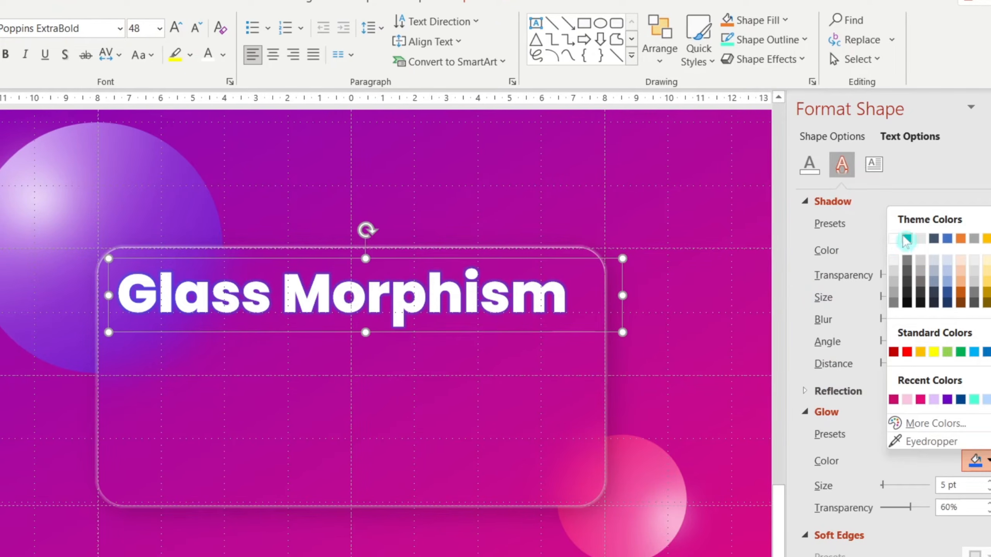
click(904, 238)
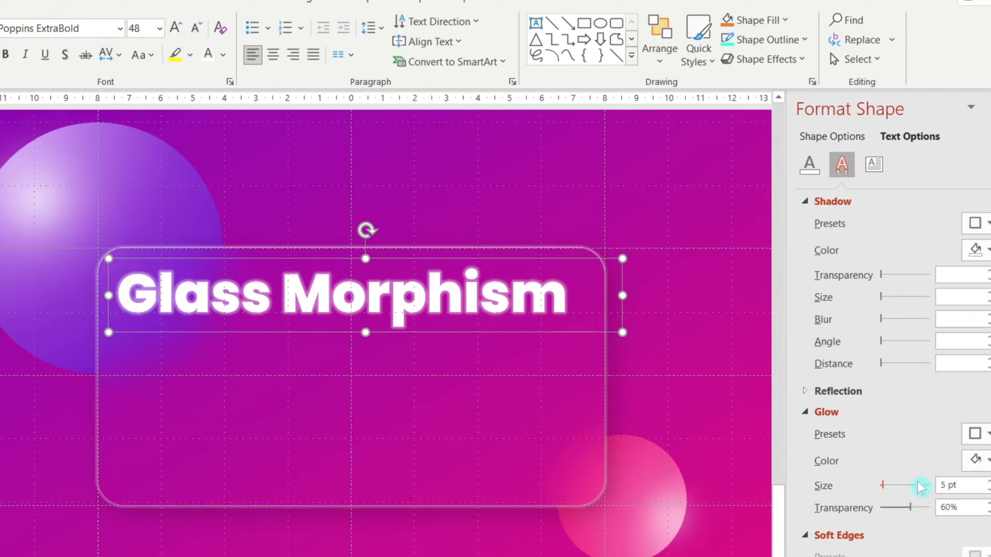
click(941, 485)
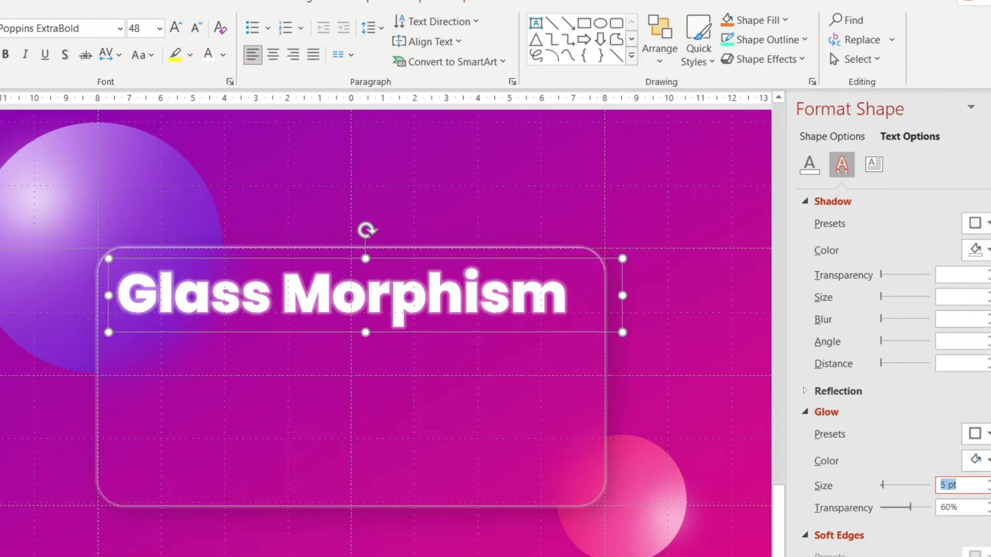
text(2)
key(Return)
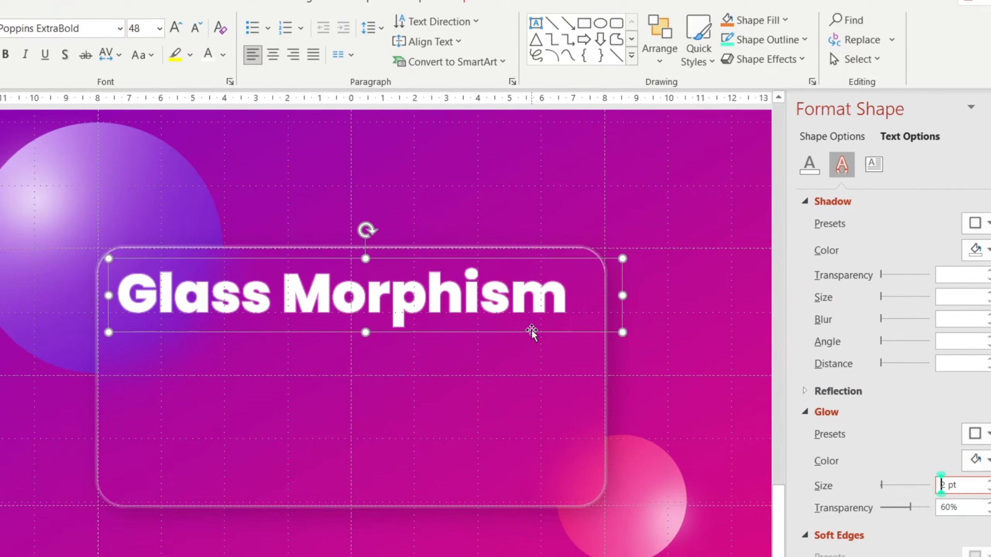
- Duplicate the title's text box and place the copy directly below the original, aligned with it inside the glass card
click(445, 332)
key(ctrl+d)
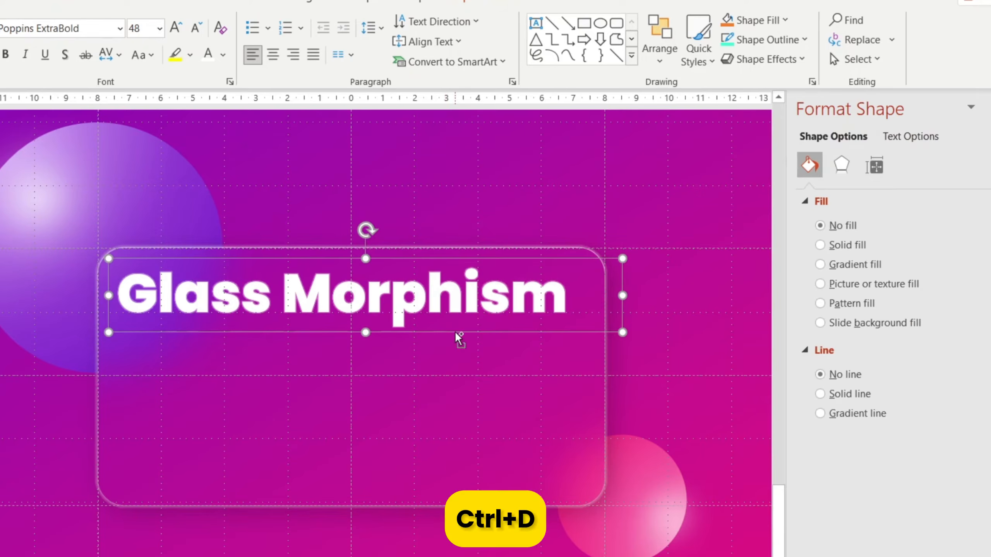
drag(447, 346, 429, 395)
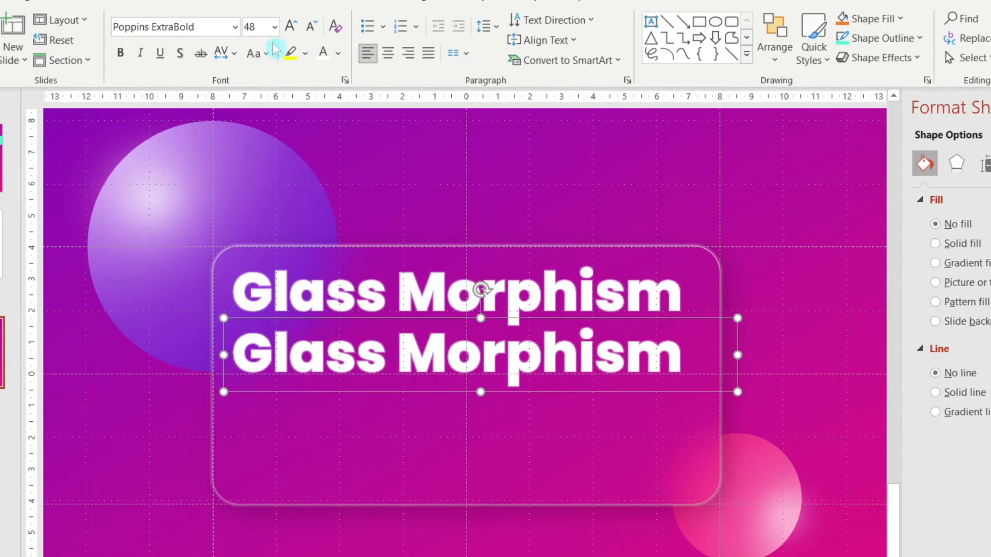
- Set the duplicated lower text line to 24 pt in the Poppins SemiBold font
click(159, 28)
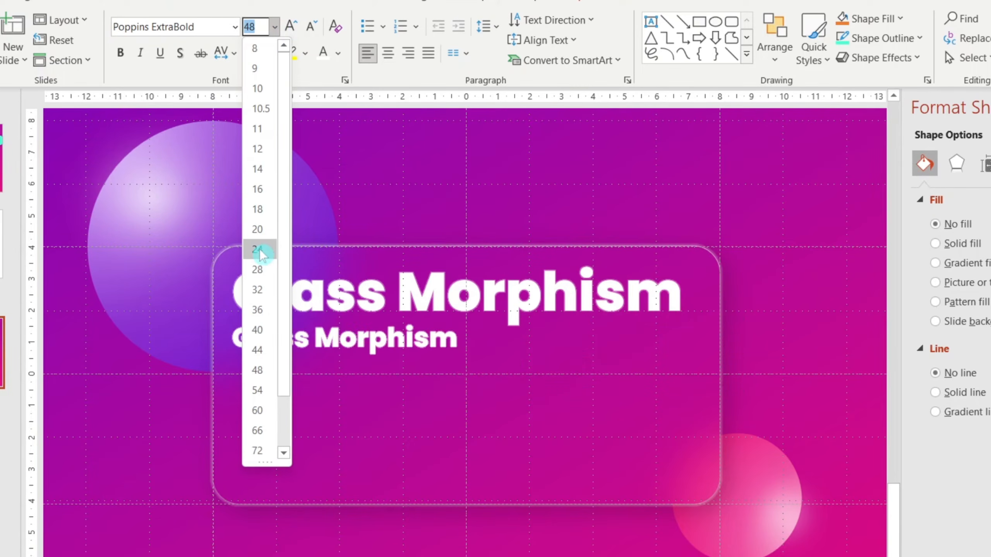
click(260, 252)
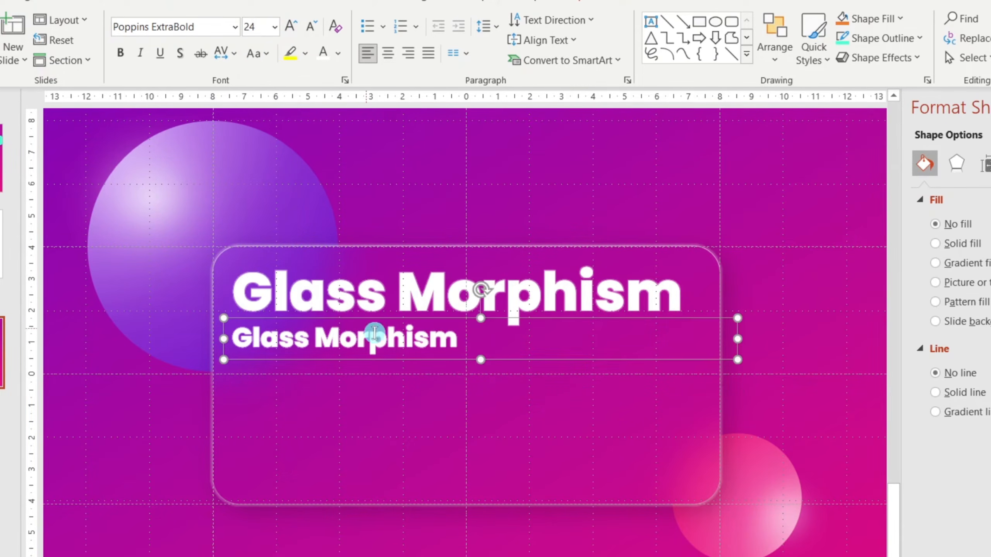
click(237, 30)
click(230, 171)
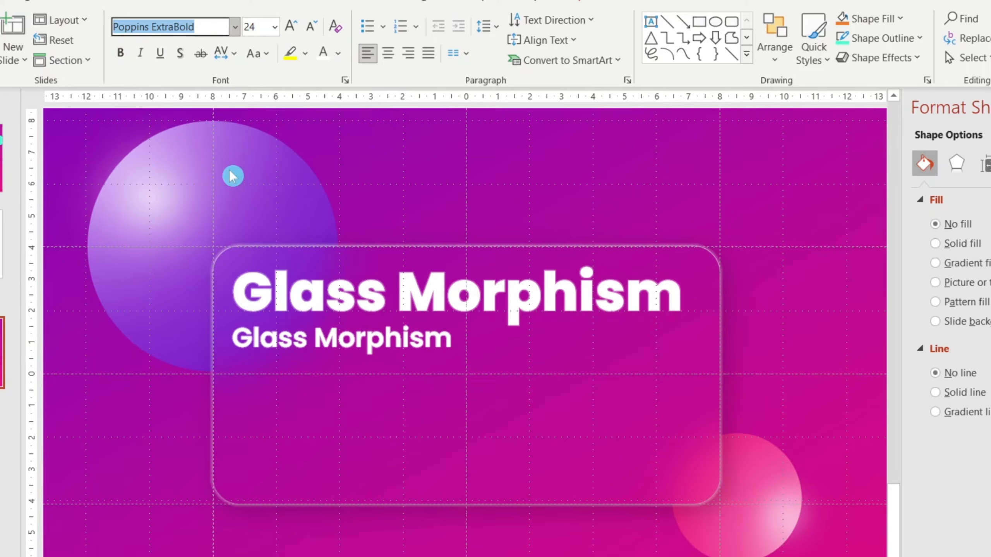
- Select all the text in the smaller line below the title
click(379, 342)
key(ctrl+a)
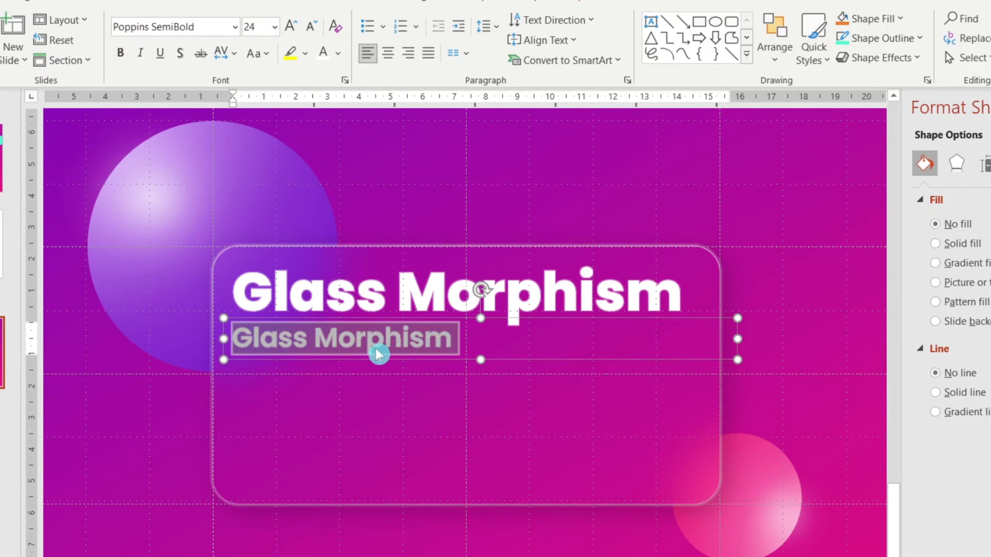